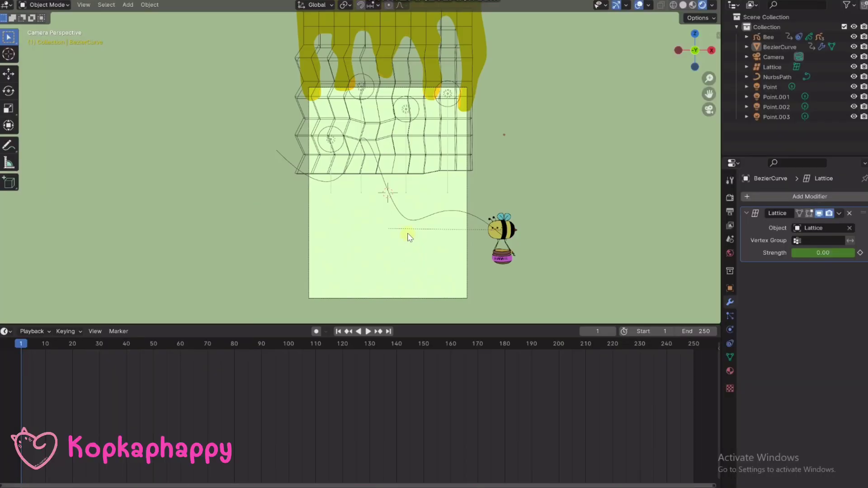
- Add a circle mesh with 6 vertices, forming a 1 m radius hexagon
key(shift+a)
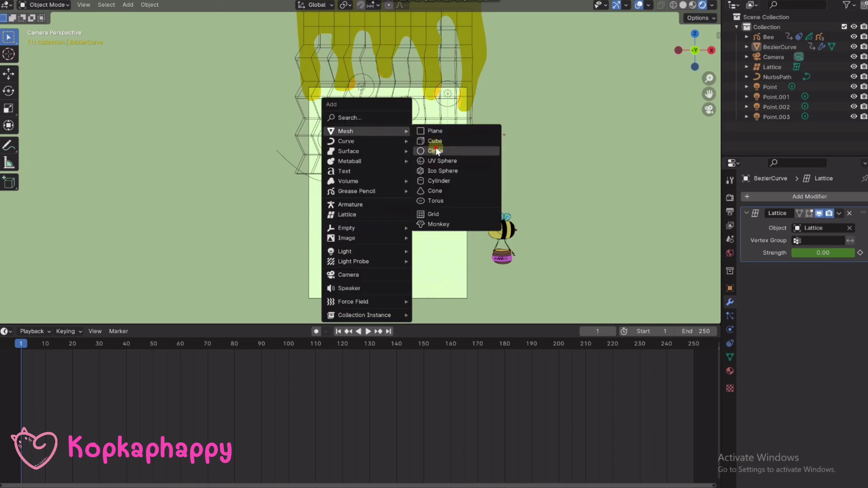
click(435, 150)
click(35, 315)
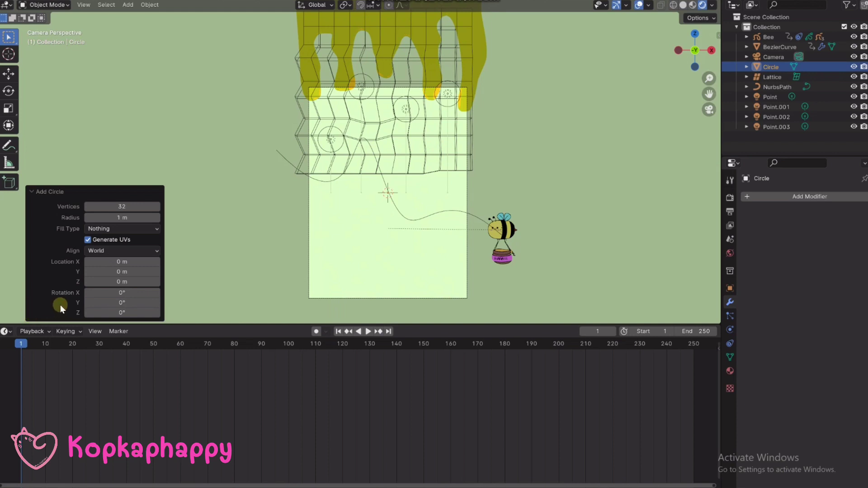
click(121, 204)
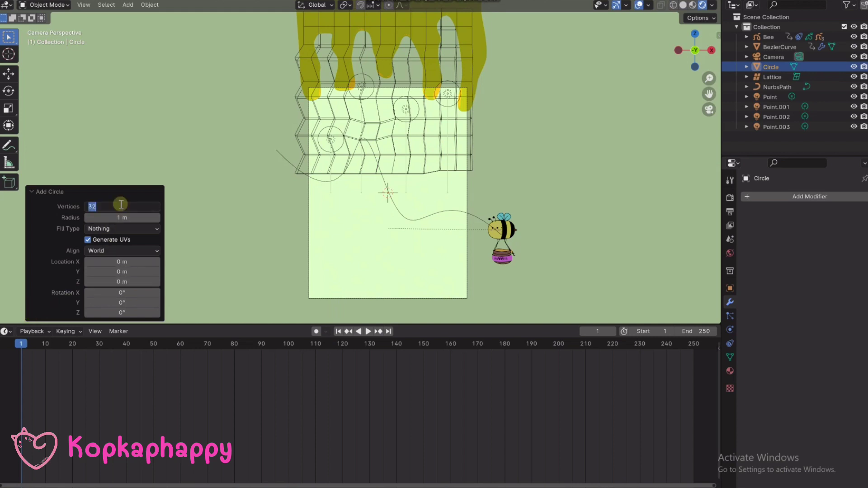
text(6)
key(Return)
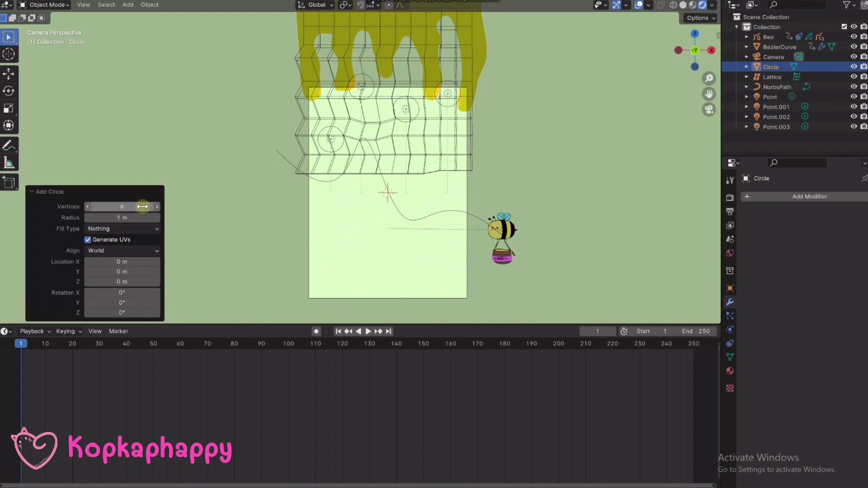
drag(355, 183, 414, 209)
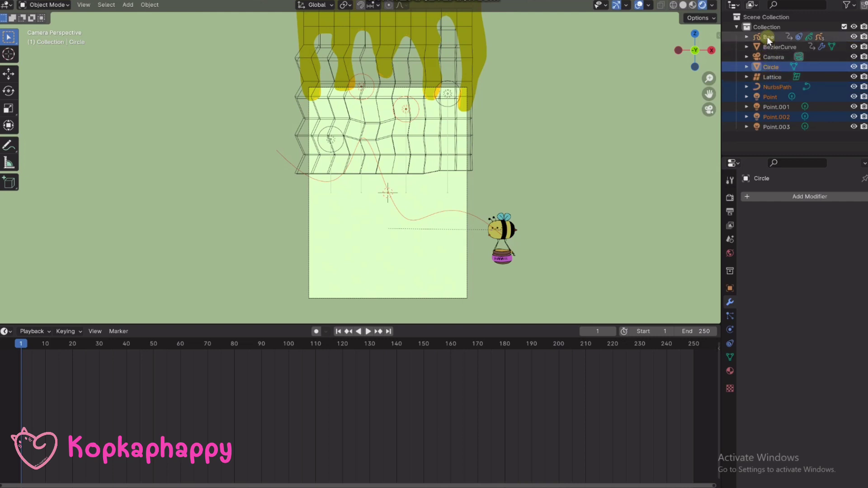
- Rotate the circle 90° on X and move it left to X -28.296 m, Z 4.166 m
click(769, 66)
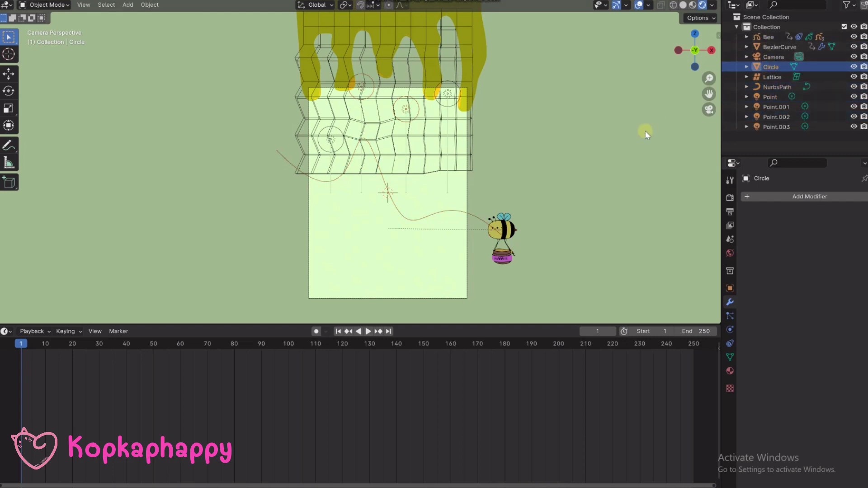
text(rx90)
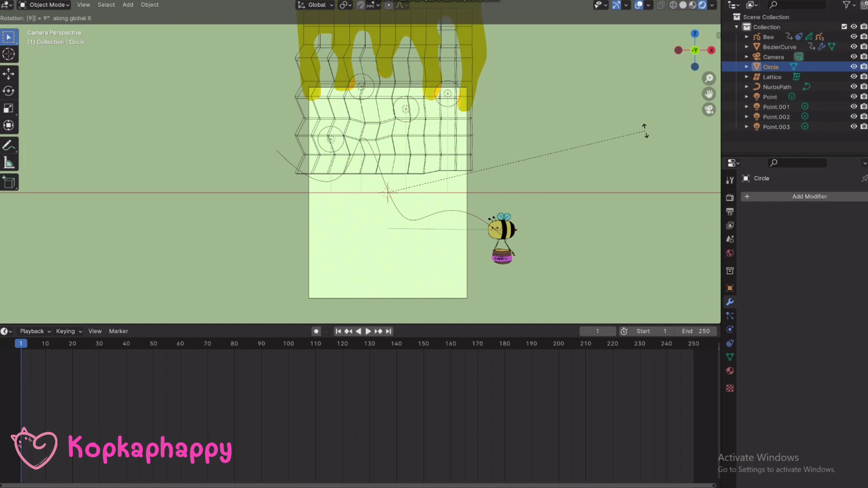
click(645, 132)
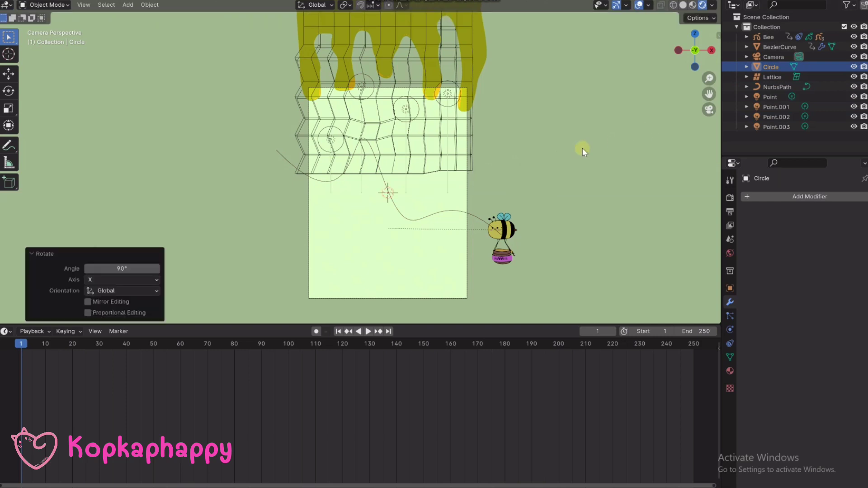
key(g)
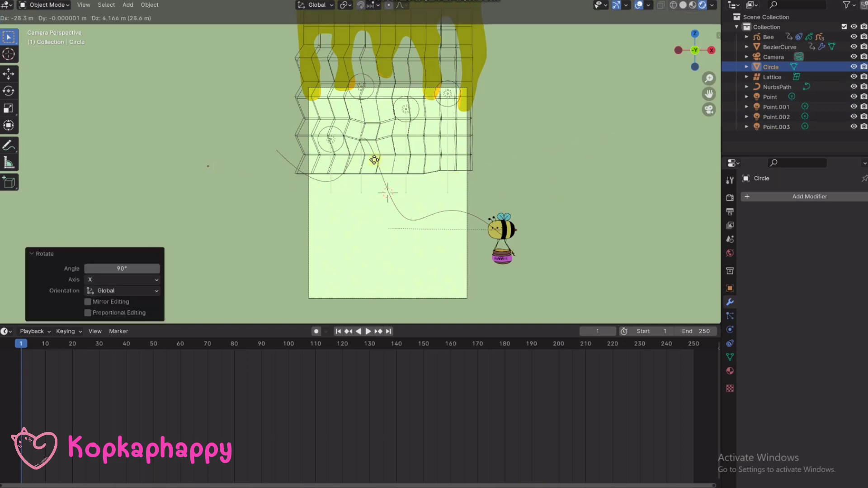
click(262, 163)
scroll(196, 175, up, 2)
scroll(176, 173, up, 3)
scroll(468, 140, up, 4)
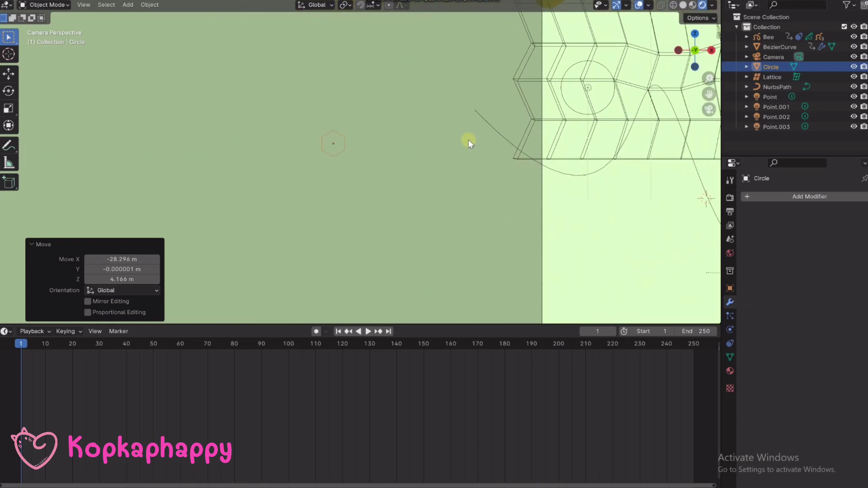
scroll(344, 135, up, 3)
- Create a new material, Material.001, for the hexagon with an orange base colour
click(730, 371)
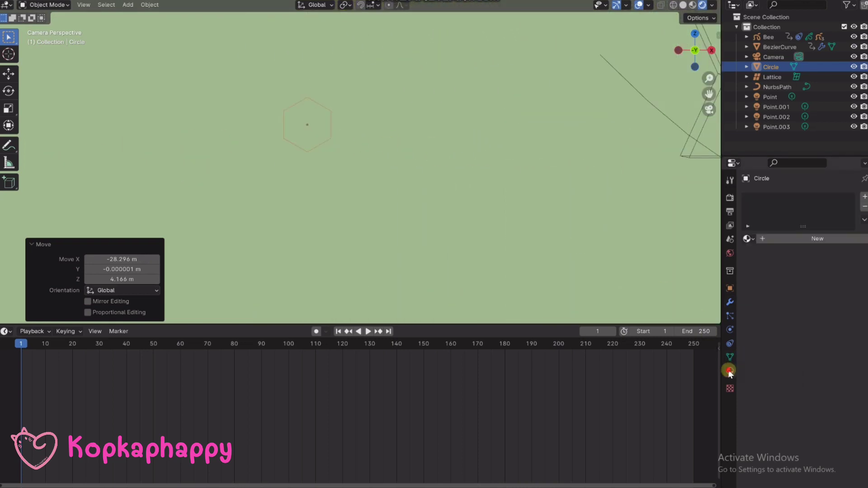
click(780, 240)
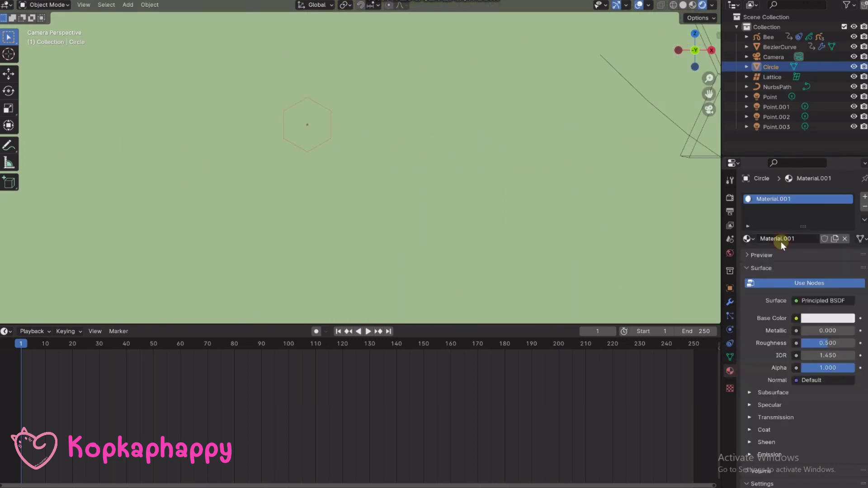
click(816, 319)
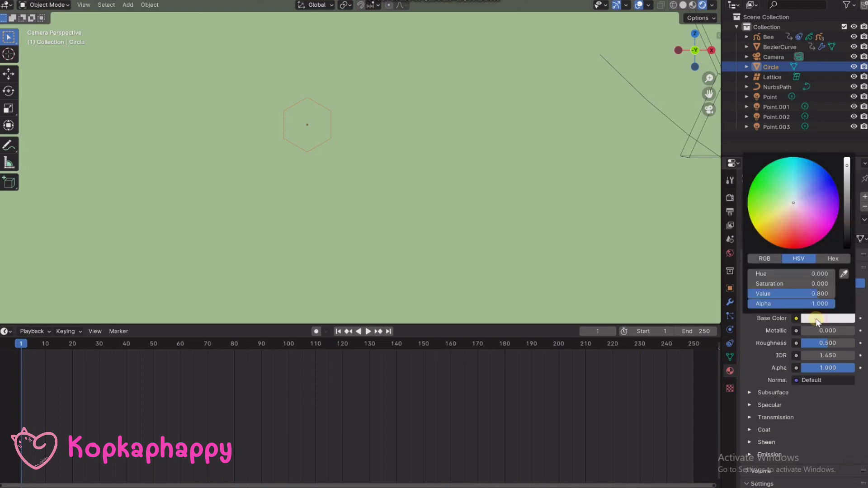
click(775, 219)
drag(773, 220, 768, 234)
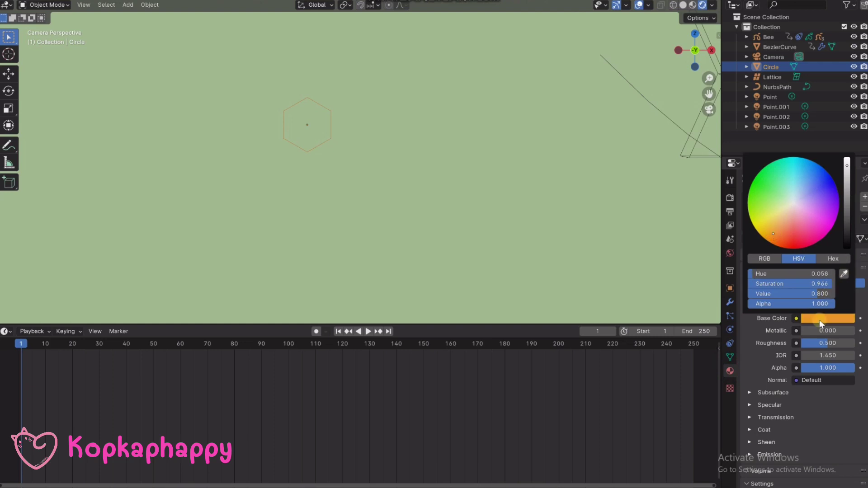
- Switch the surface to Glossy BSDF with full-value orange colour and roughness 0
click(813, 300)
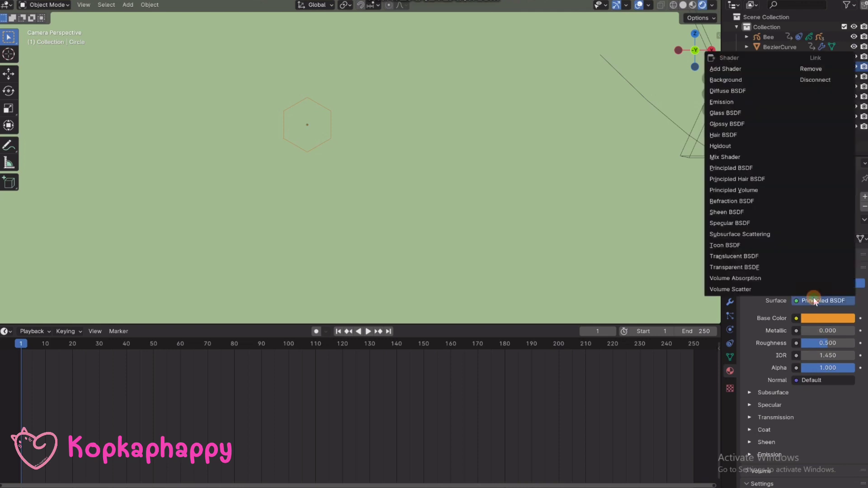
click(751, 121)
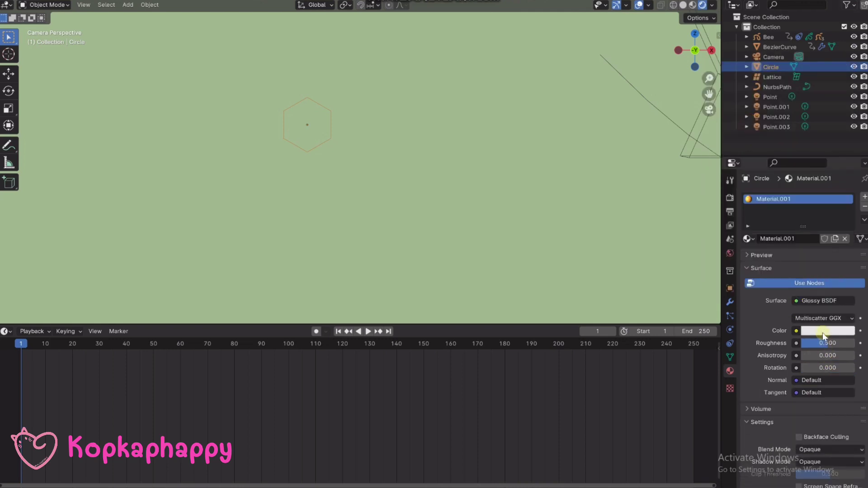
click(823, 332)
click(780, 244)
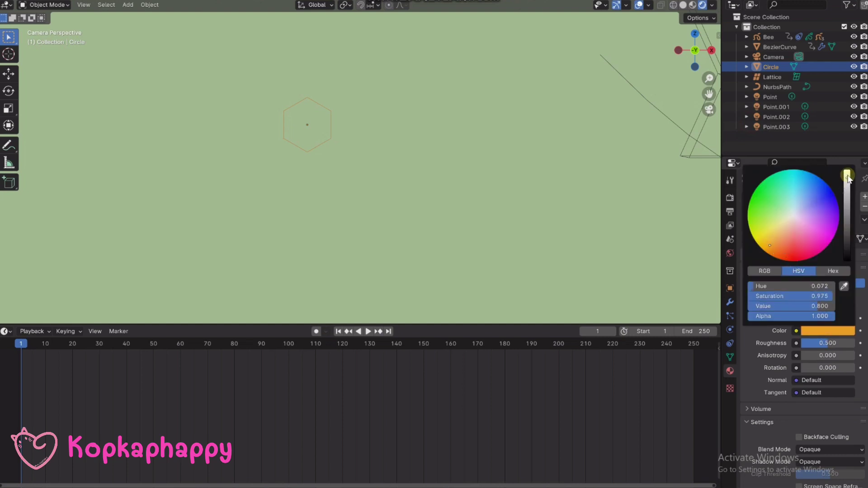
drag(841, 187, 847, 171)
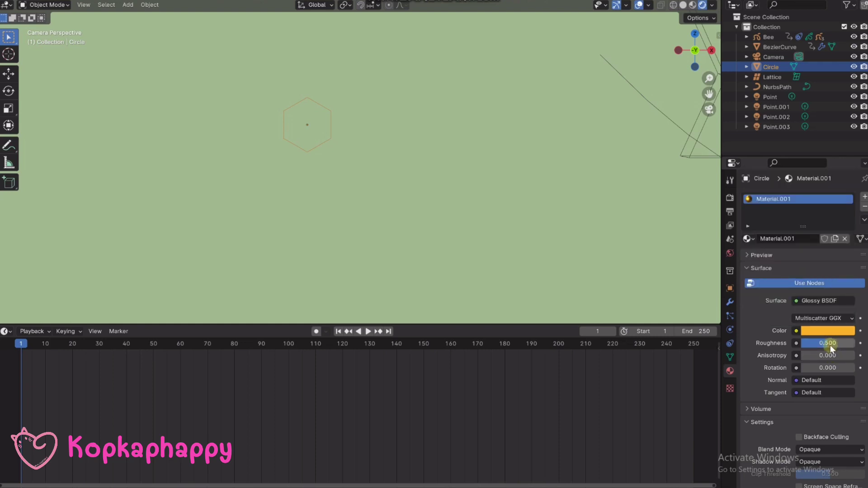
drag(830, 346, 801, 343)
scroll(309, 130, up, 3)
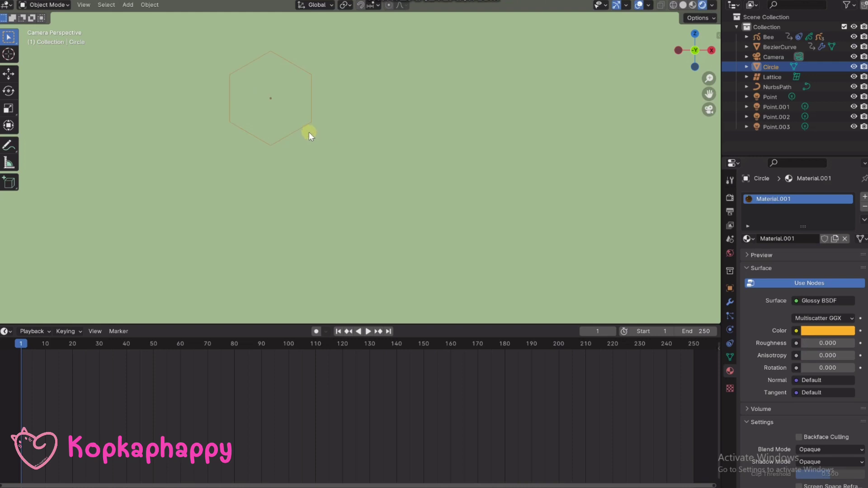
- In Edit Mode, fill the hexagon with a face and inset it by 0.133 m
key(Tab)
key(f)
shift+middle_drag(310, 132, 374, 179)
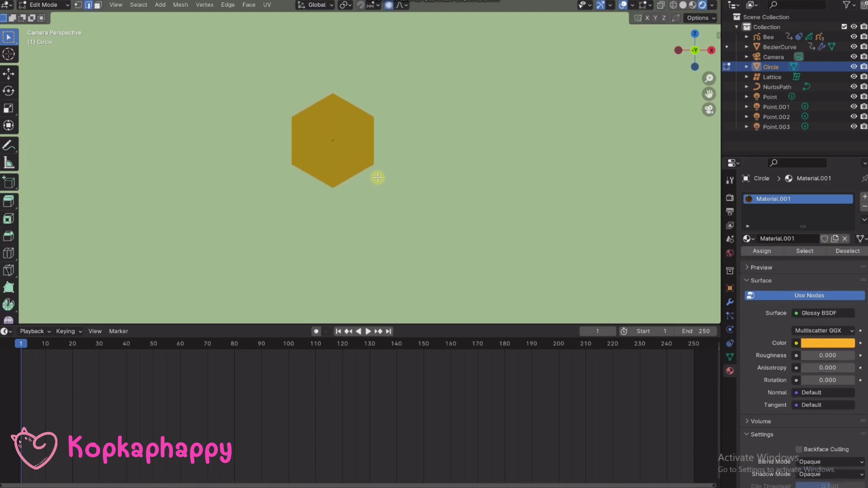
scroll(353, 150, up, 2)
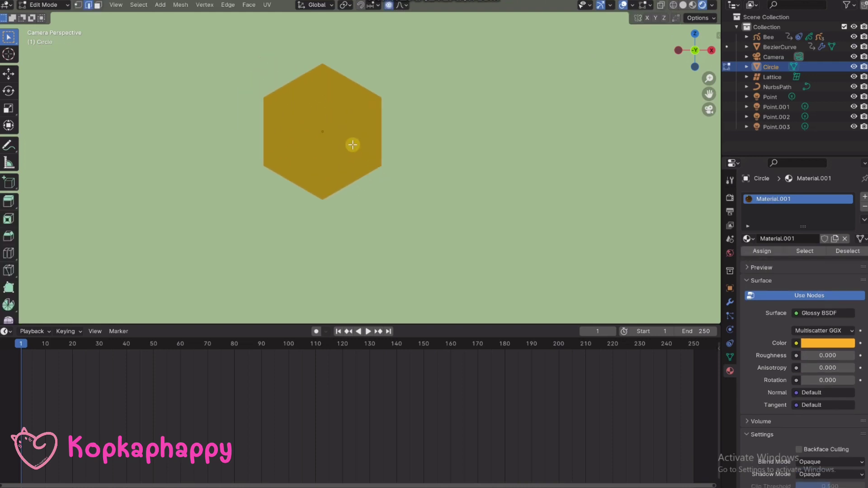
key(i)
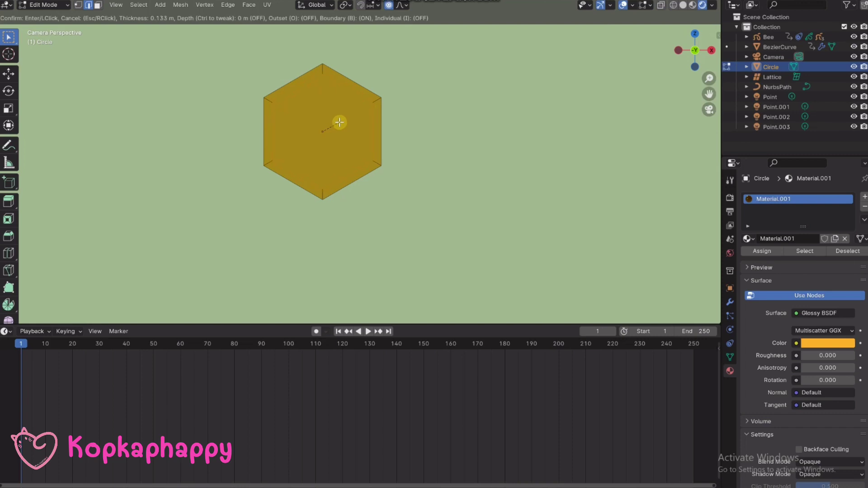
click(339, 122)
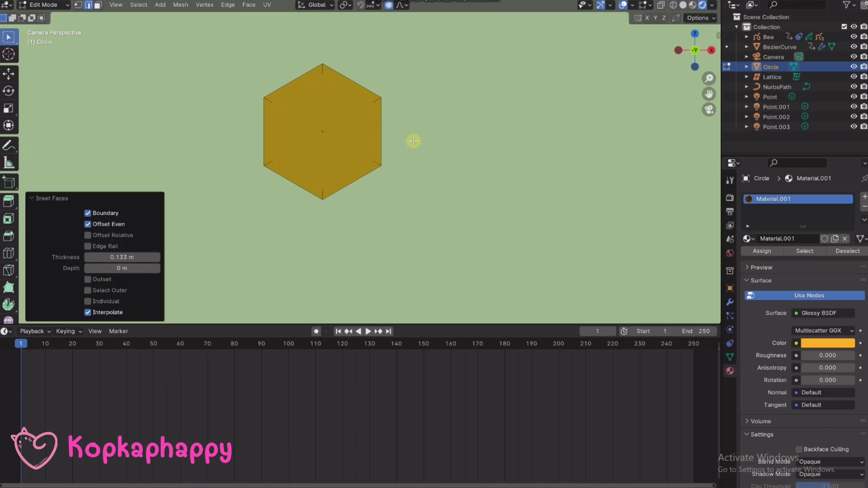
- Select the six rim faces around the inner hexagon and view from the right side
key(3)
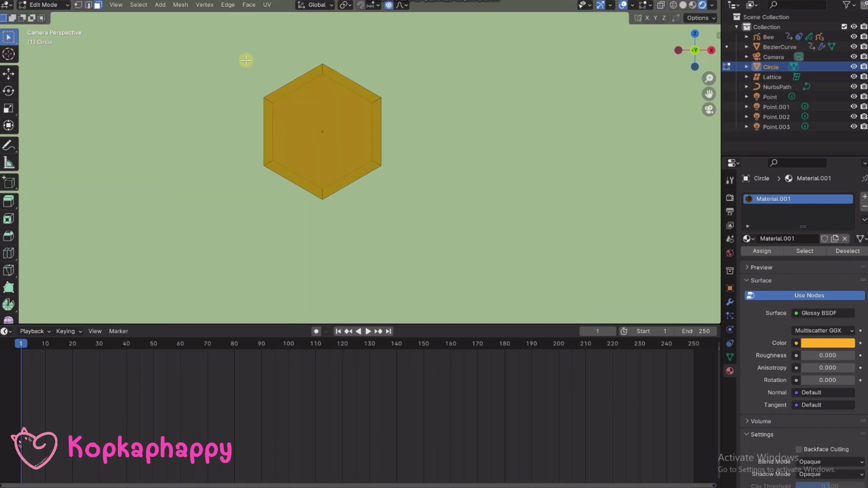
click(292, 85)
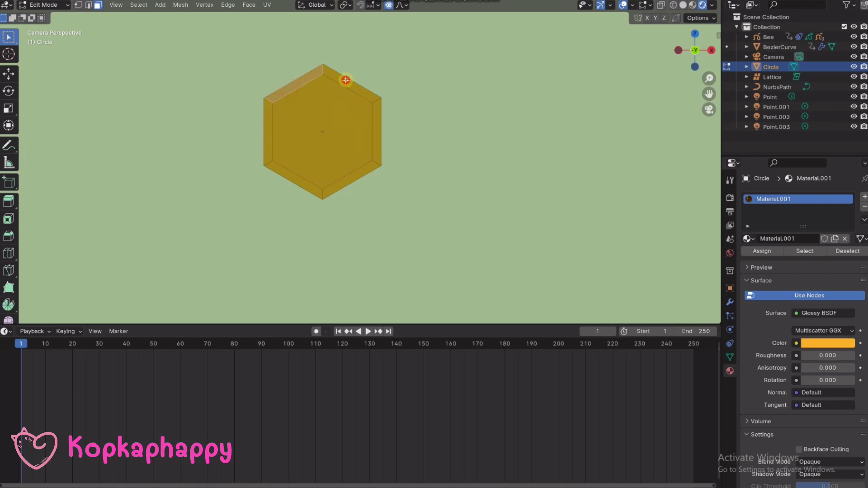
click(346, 82)
click(379, 110)
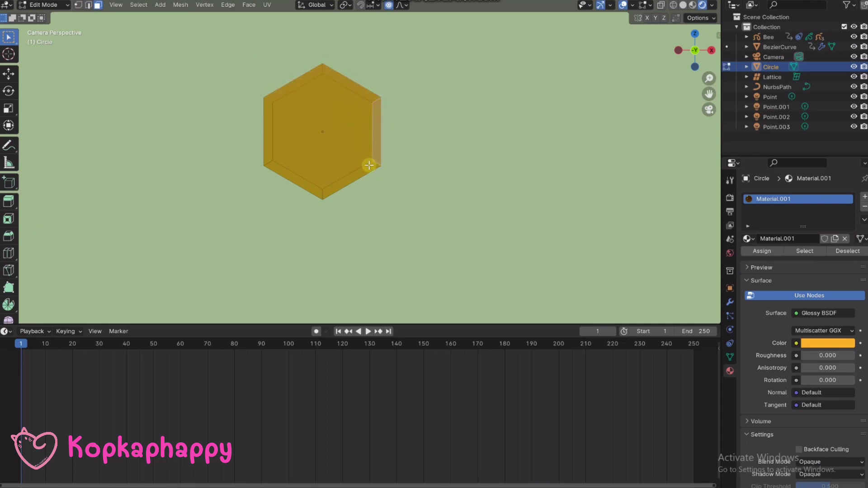
click(369, 165)
click(289, 178)
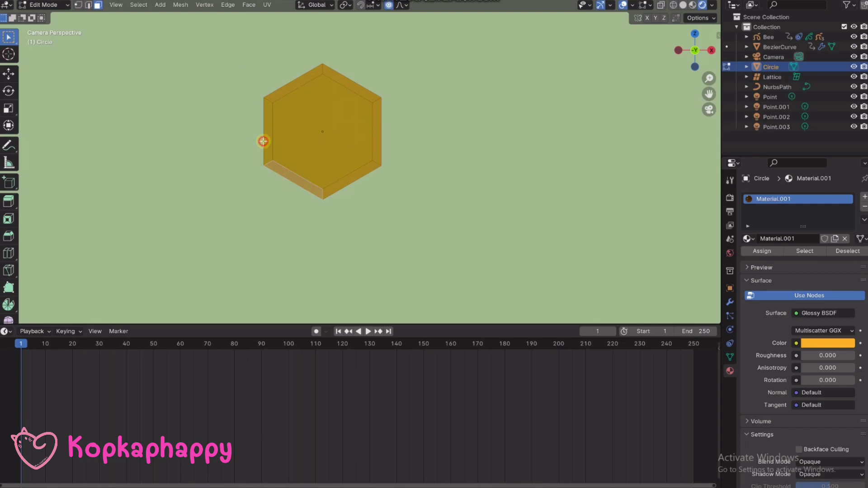
click(267, 128)
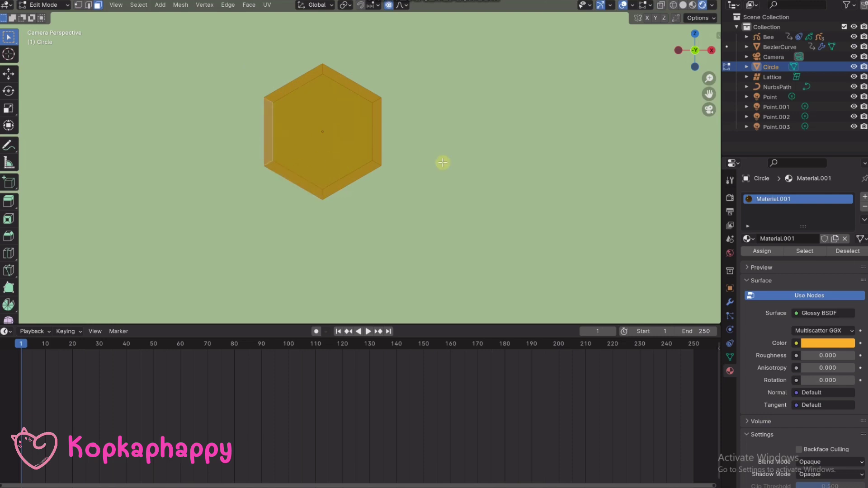
key(KP_3)
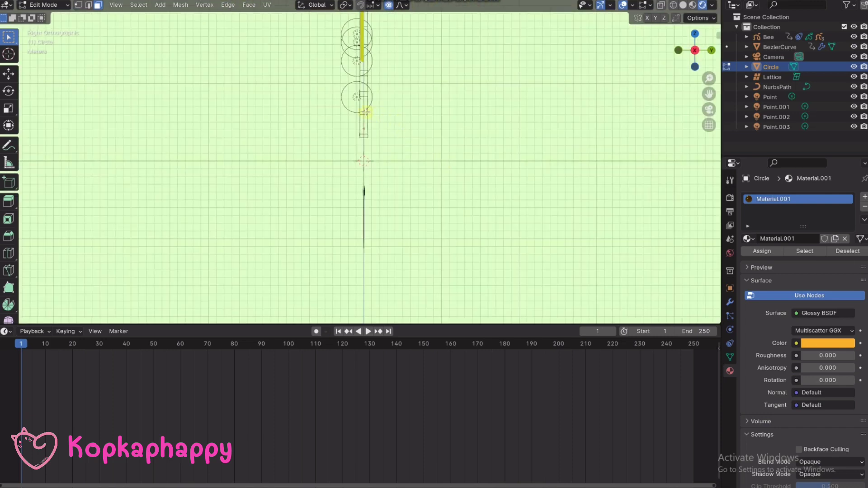
- Extrude the rim faces 0.28182 m into a raised frame, then return to front view and Object Mode
scroll(366, 112, up, 3)
scroll(366, 142, up, 3)
shift+middle_drag(406, 97, 415, 133)
key(e)
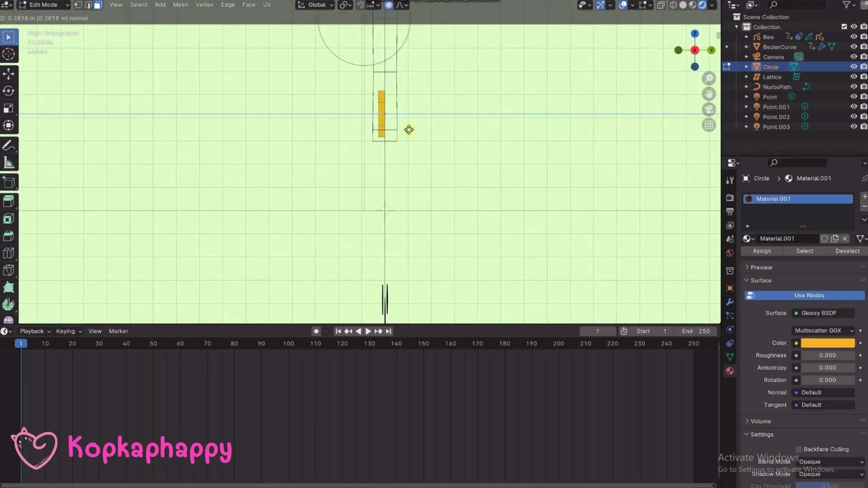
click(409, 129)
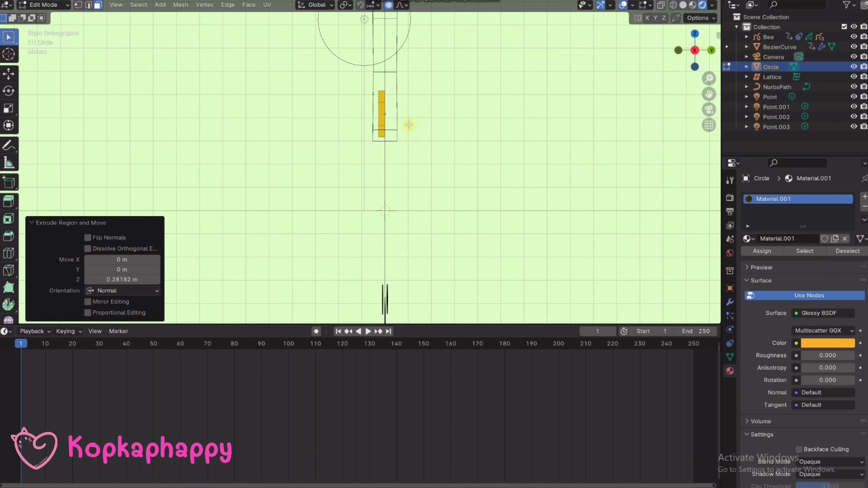
key(KP_1)
scroll(325, 148, down, 5)
ctrl+scroll(270, 158, up, 5)
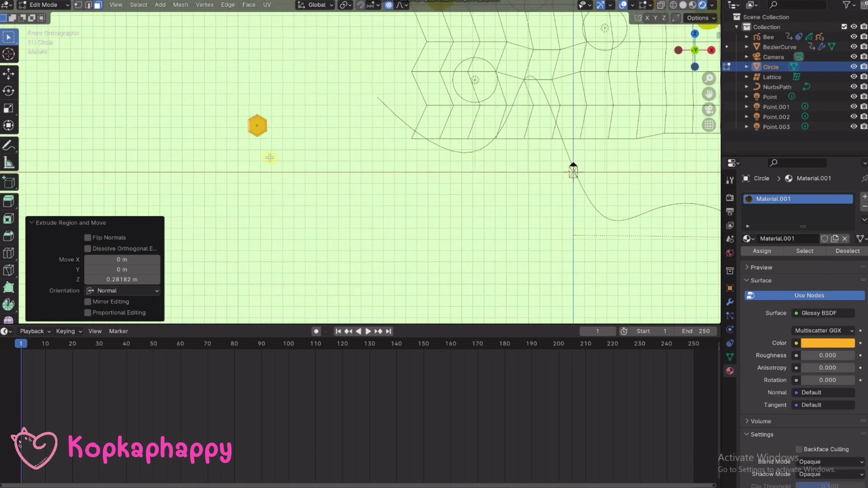
scroll(270, 158, up, 2)
scroll(237, 124, up, 1)
key(Tab)
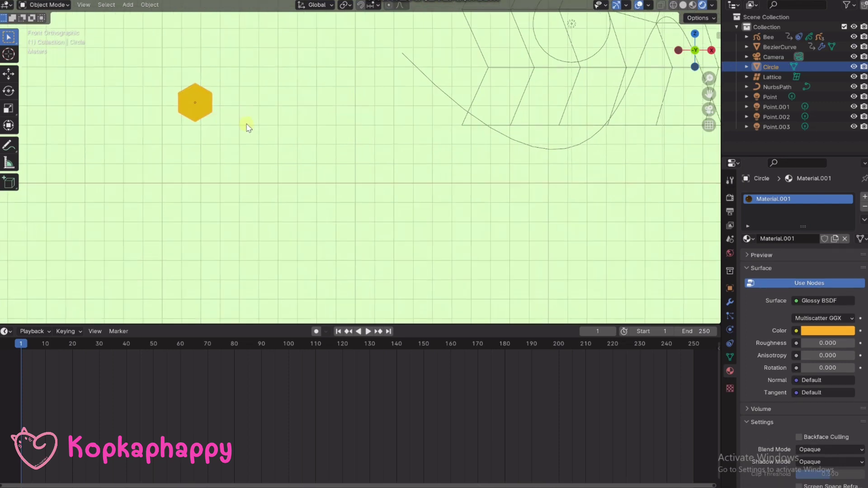
ctrl+scroll(249, 126, up, 4)
scroll(289, 104, up, 2)
scroll(311, 122, down, 2)
- Add a point light and place it over the hexagon tile
key(shift+a)
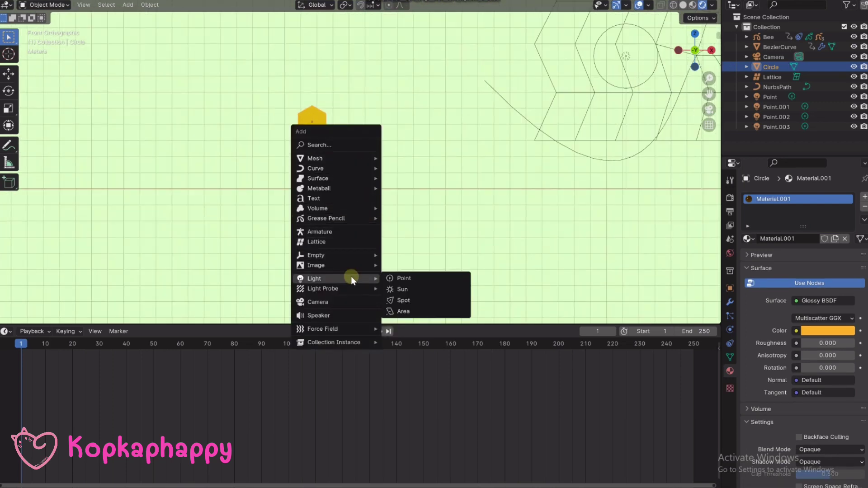
click(395, 276)
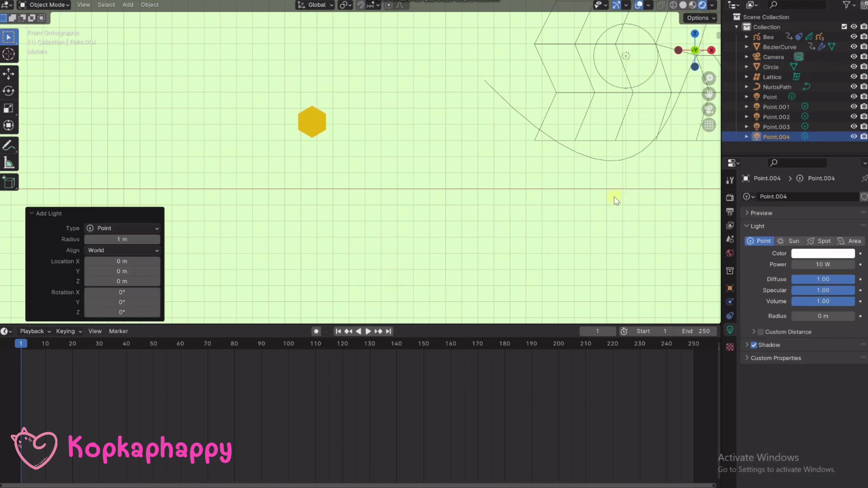
key(g)
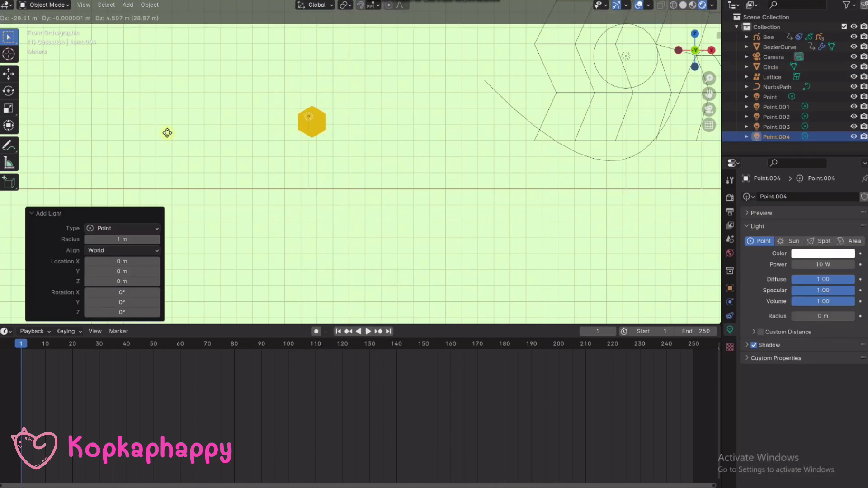
click(171, 140)
- Set the point light's radius to 3 m and power to 250 W
click(819, 315)
text(3)
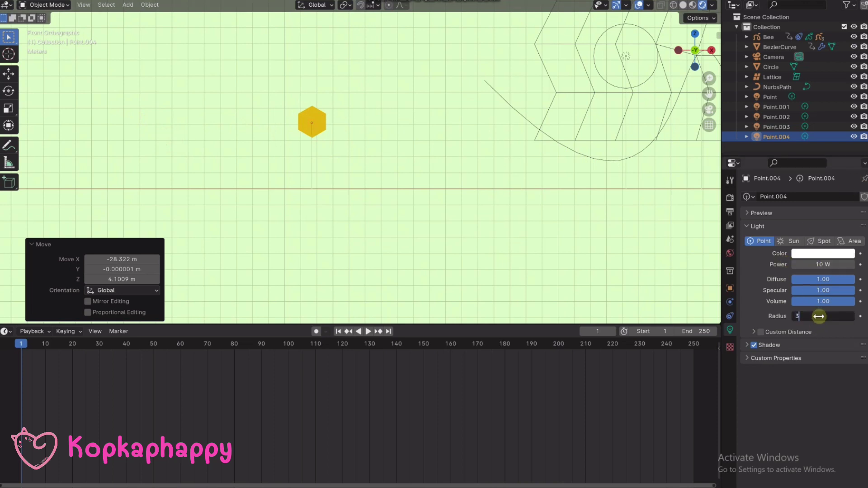
key(Return)
click(815, 264)
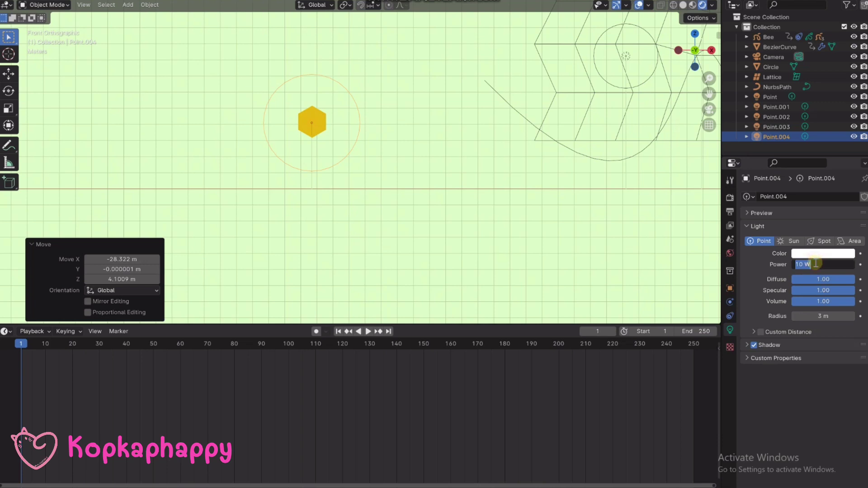
text(1)
key(Return)
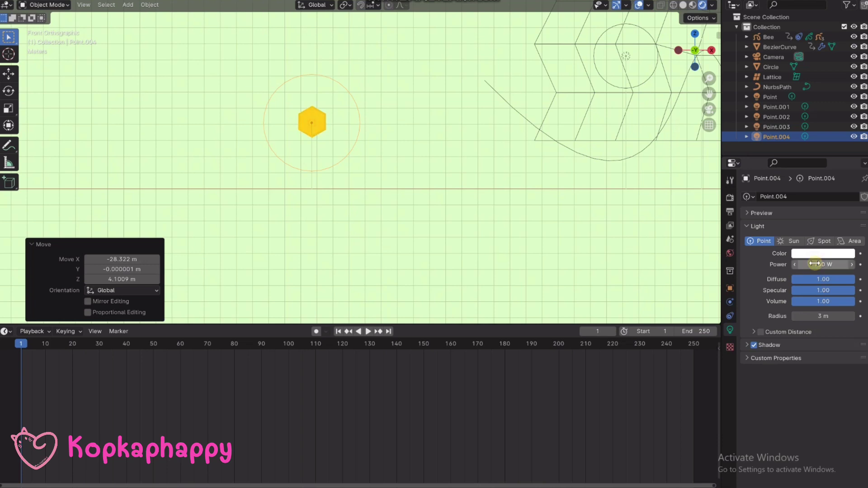
click(816, 264)
text(250)
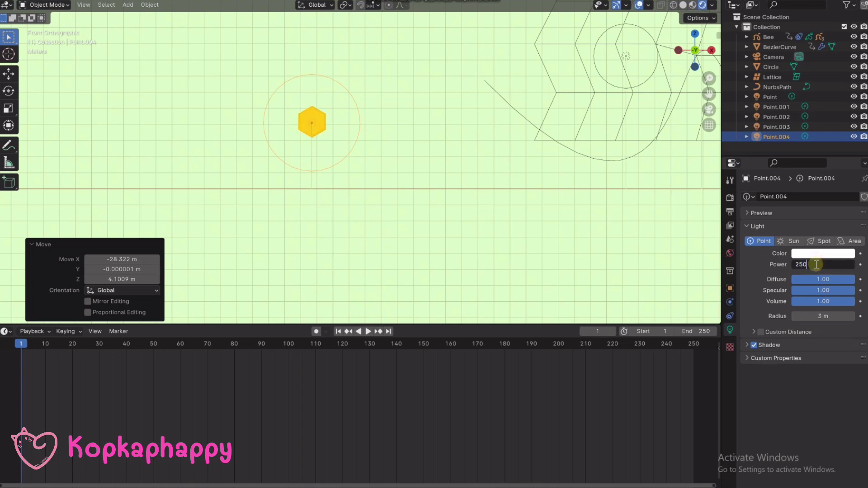
key(Return)
- Nudge the light along Y in front of the hexagon, then frame the hexagon in front view
scroll(322, 120, up, 2)
scroll(334, 141, up, 2)
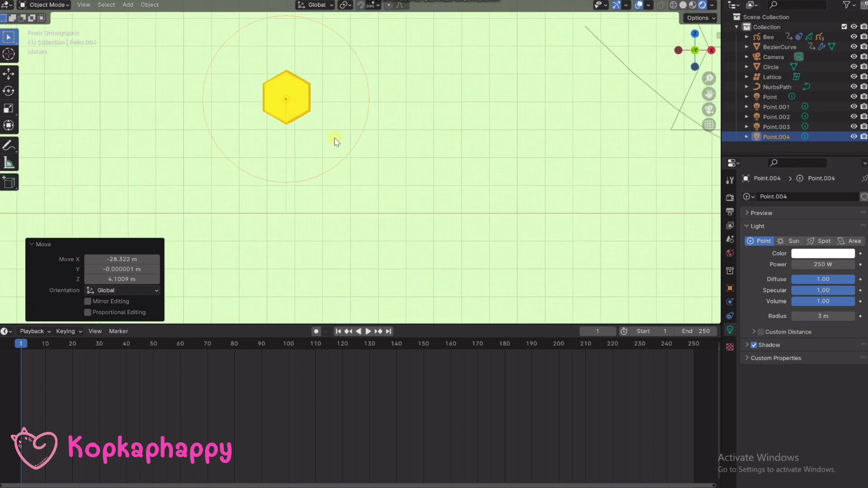
key(KP_3)
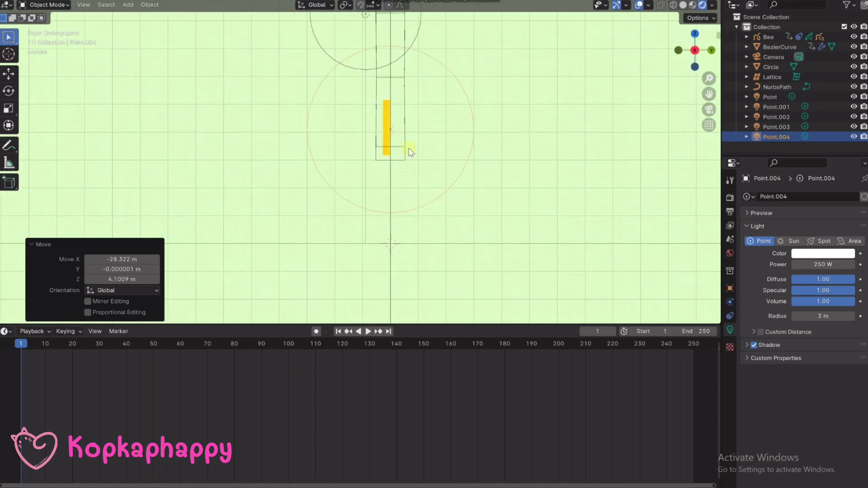
key(g)
key(y)
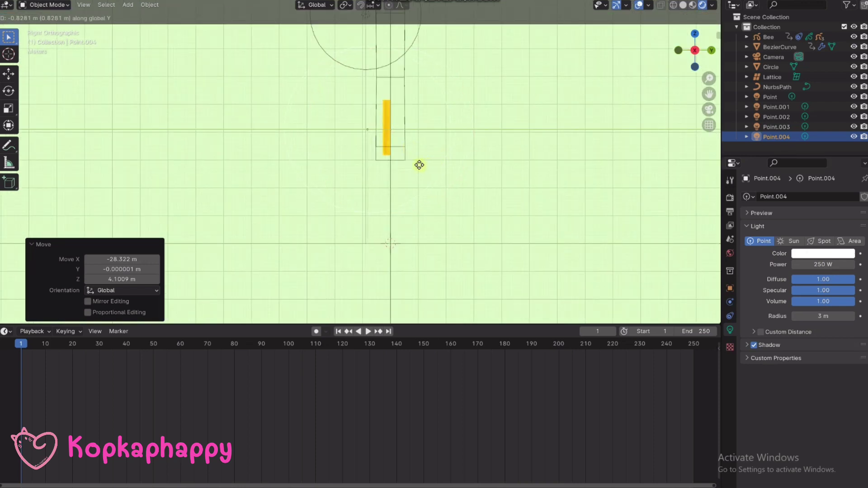
click(422, 164)
key(KP_1)
scroll(430, 145, up, 1)
click(435, 132)
scroll(357, 129, up, 2)
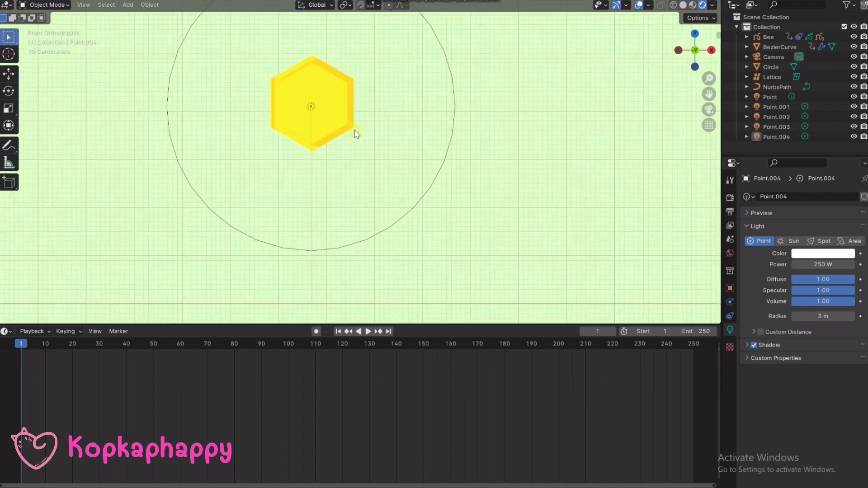
shift+middle_drag(367, 119, 403, 148)
- Add an Array modifier to the hexagon, keeping Count 2 and Relative Offset X 1.000
click(384, 121)
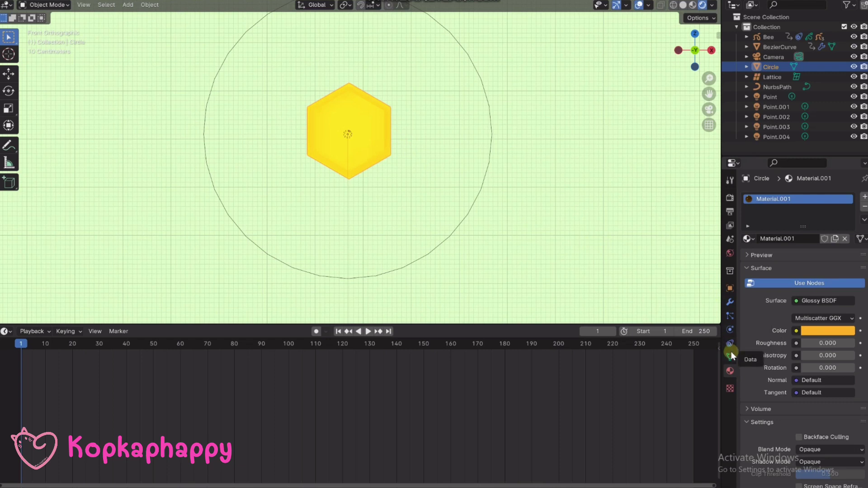
click(731, 302)
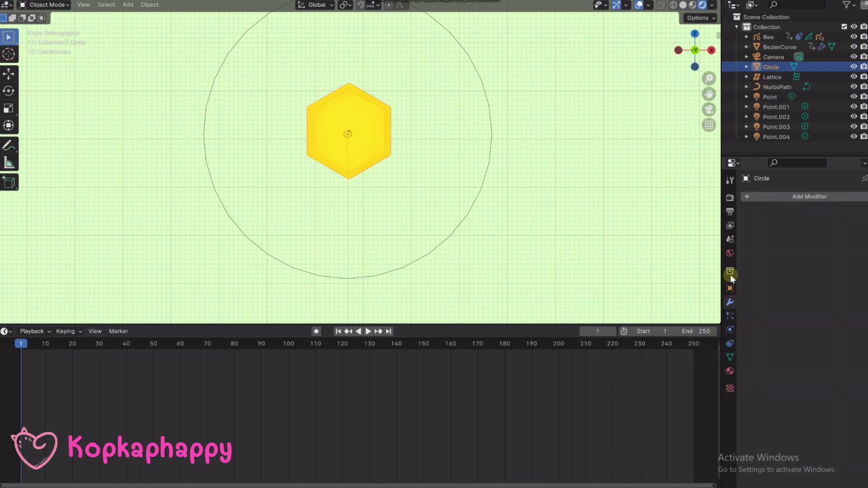
click(783, 197)
mouse_move(740, 187)
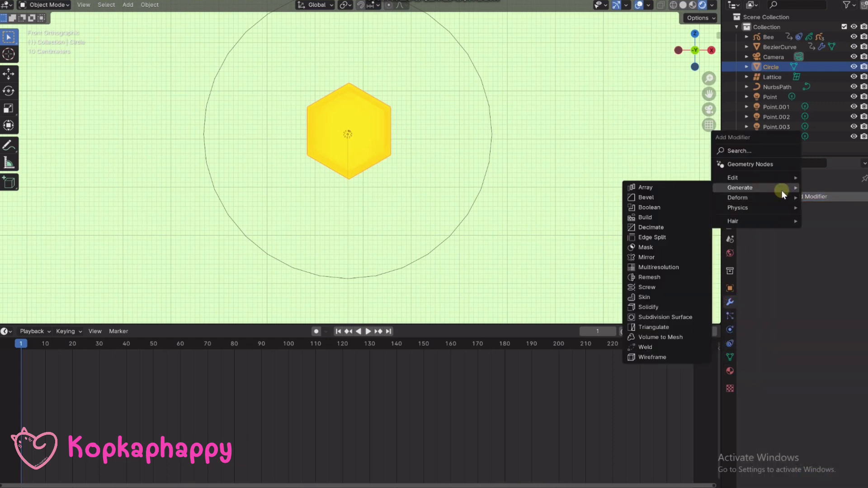
click(687, 185)
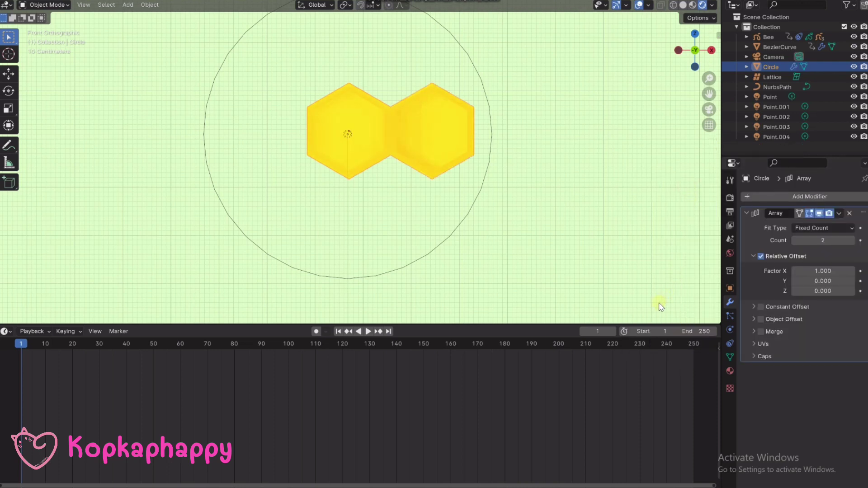
scroll(659, 304, down, 1)
shift+middle_drag(635, 267, 592, 303)
scroll(592, 299, down, 5)
scroll(588, 297, up, 1)
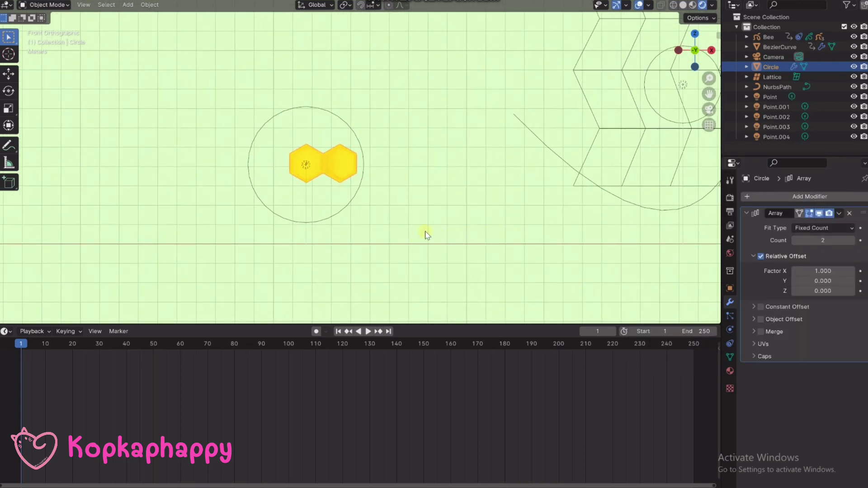
scroll(487, 232, down, 2)
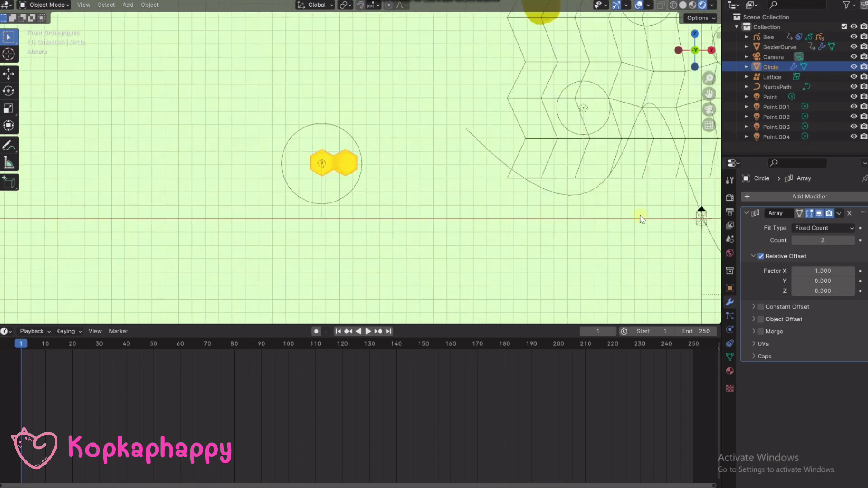
click(702, 212)
- In camera view, box-select the hexagon tiles with their light and move them into the frame
key(KP_0)
scroll(474, 198, down, 3)
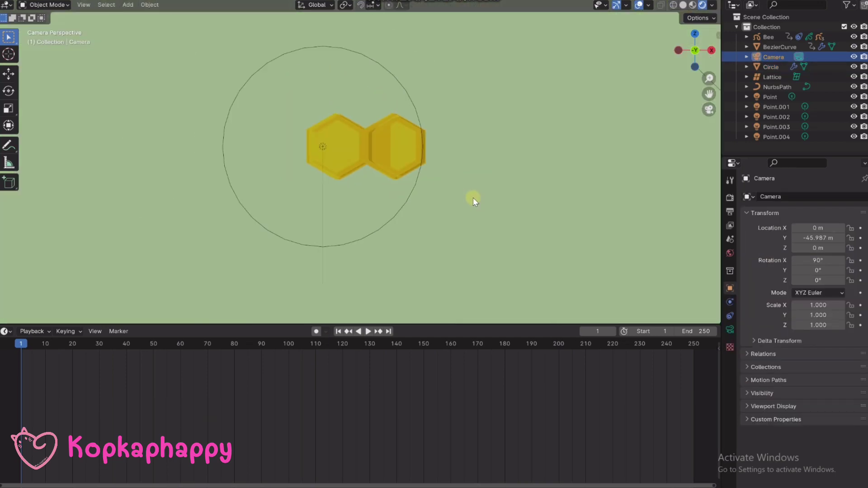
scroll(473, 197, down, 3)
drag(447, 205, 357, 166)
shift+middle_drag(449, 235, 335, 202)
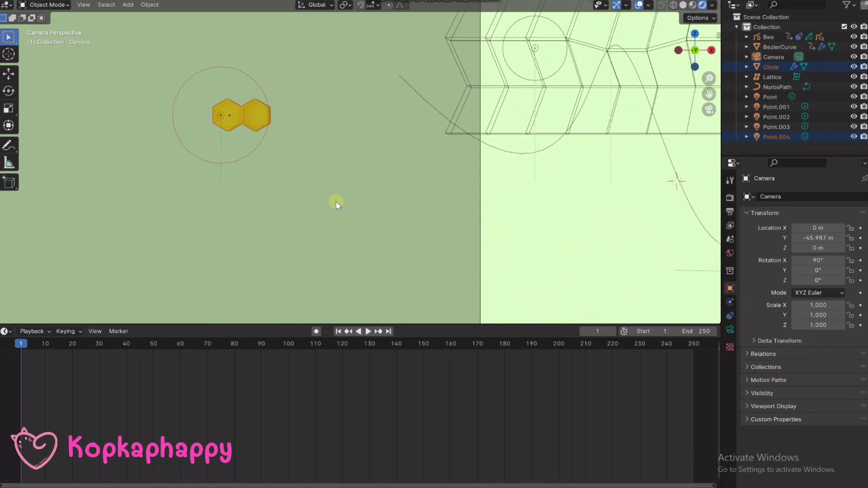
scroll(336, 202, down, 2)
scroll(324, 210, down, 2)
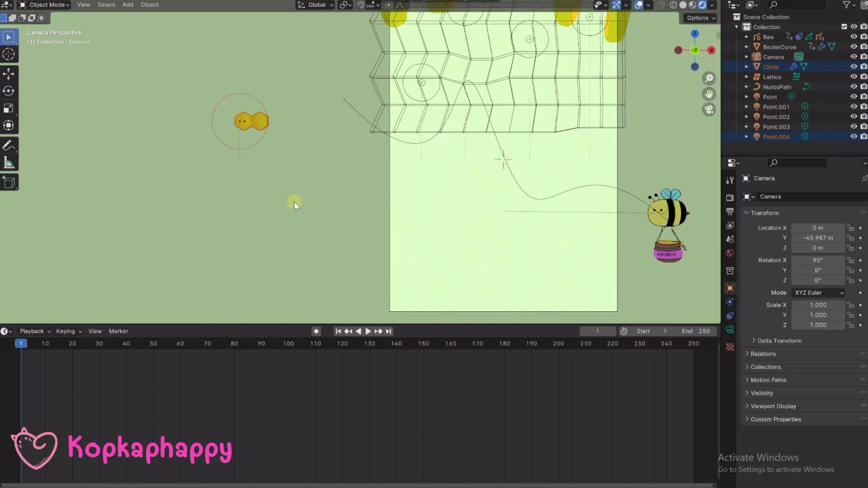
key(g)
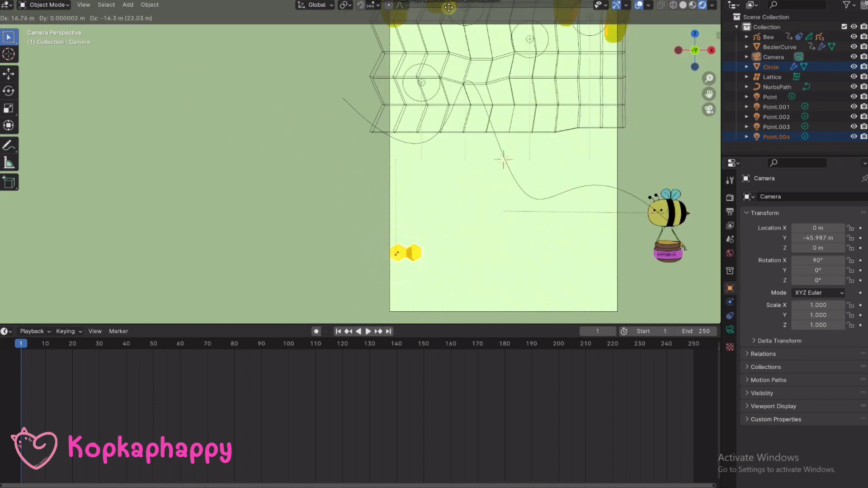
click(406, 294)
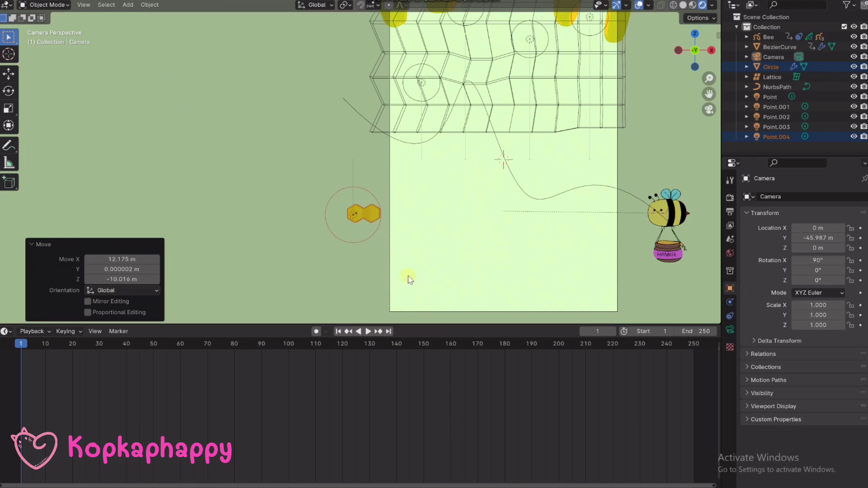
- Scale the hexagons to 1.984 and shift them about 2 m along Y
key(s)
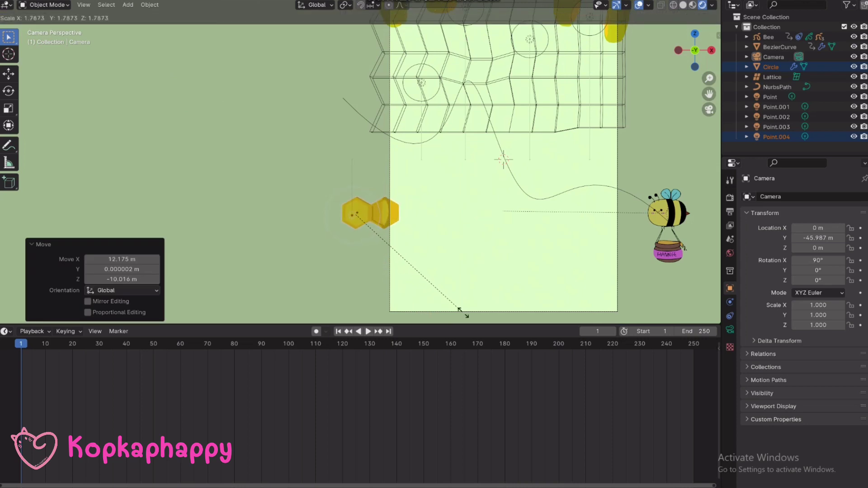
click(472, 318)
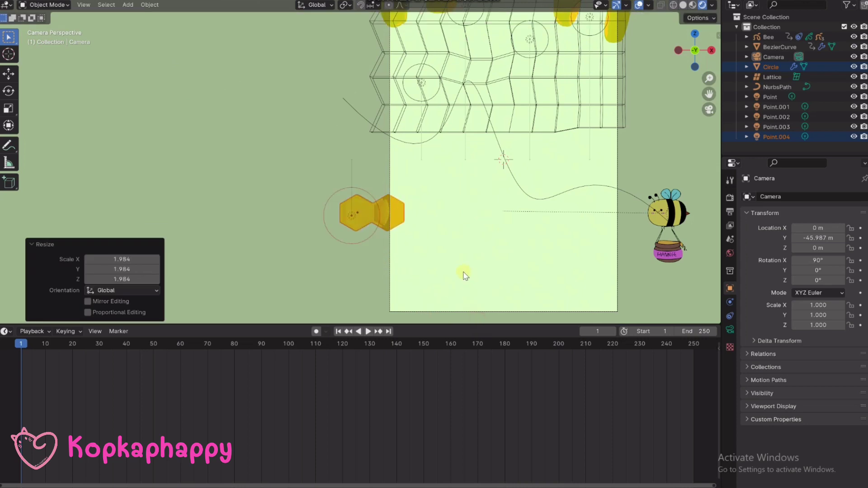
key(KP_3)
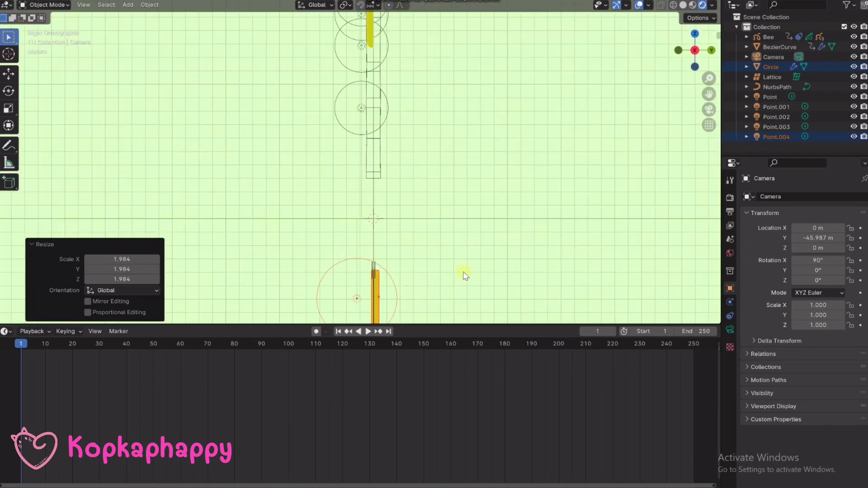
shift+middle_drag(442, 301, 438, 230)
key(g)
key(y)
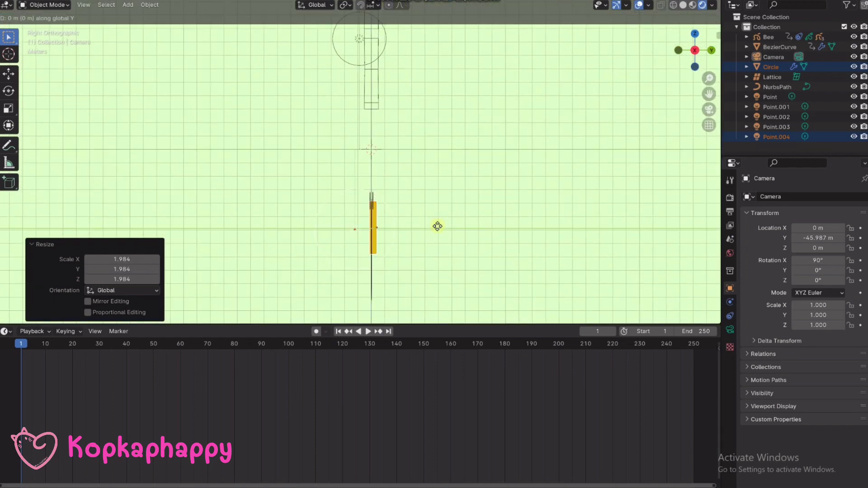
click(411, 233)
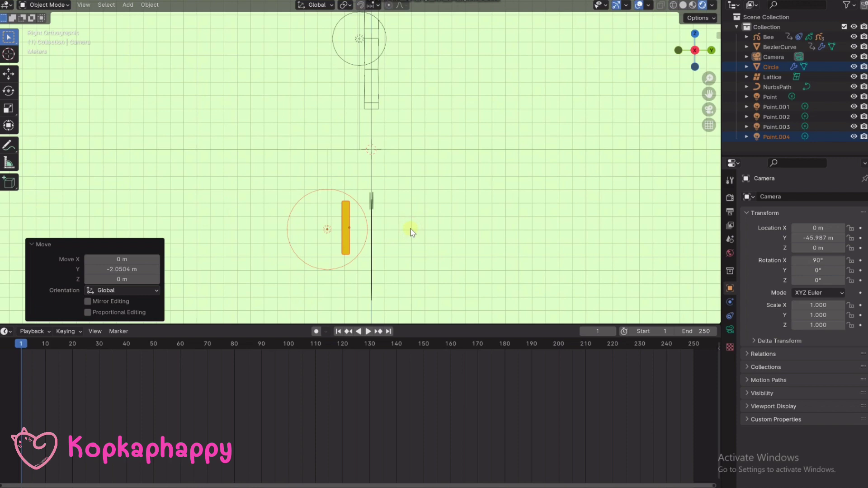
- Place the hexagons at the camera frame's lower-left corner (X 3.5559 m, Z -9.3519 m)
key(KP_1)
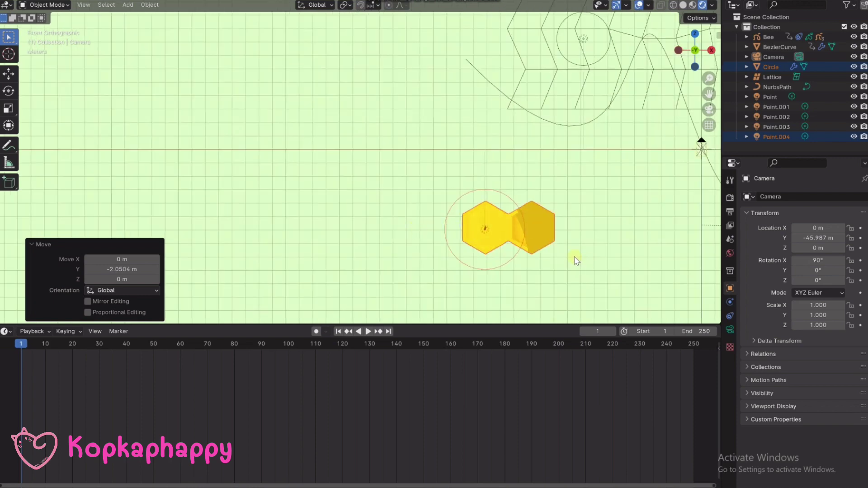
shift+middle_drag(575, 260, 475, 217)
key(KP_0)
scroll(460, 246, down, 2)
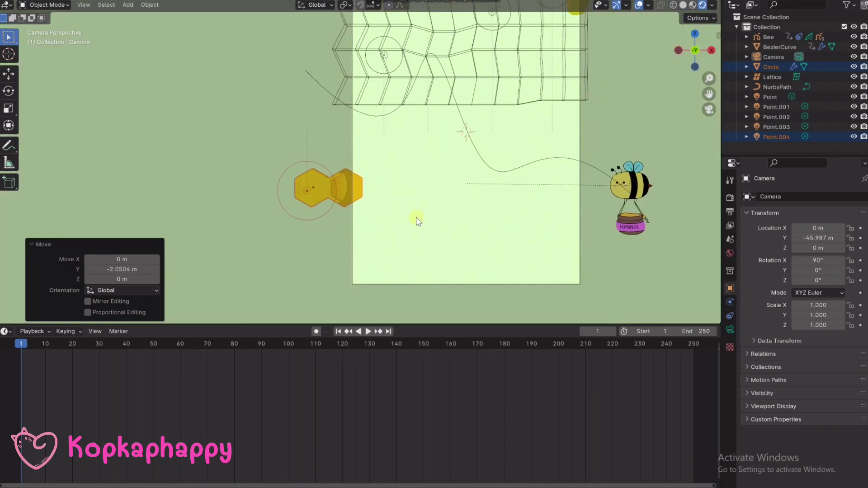
key(g)
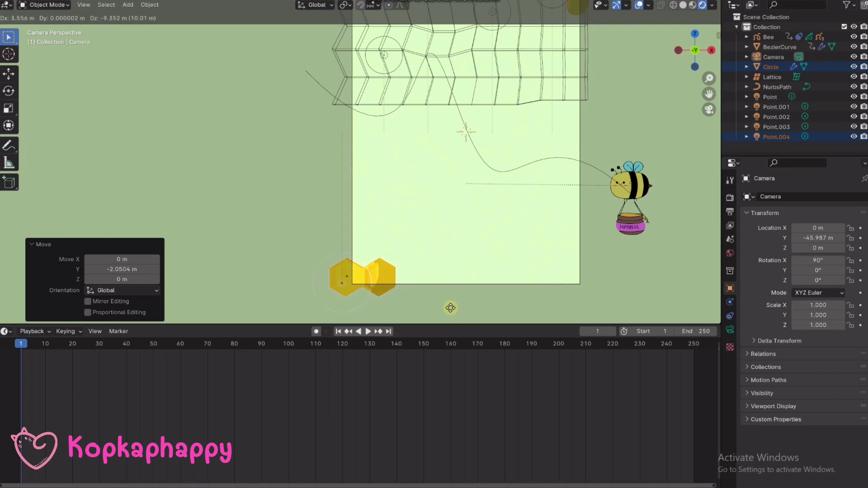
click(450, 309)
shift+middle_drag(448, 283, 471, 224)
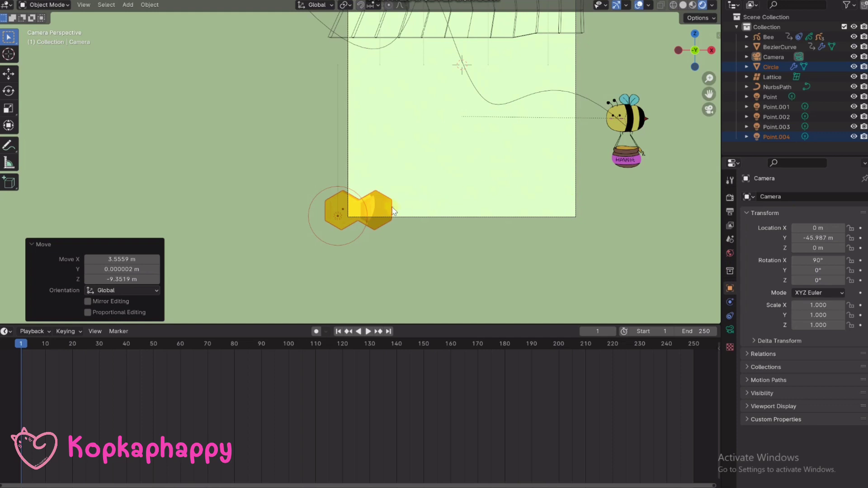
click(339, 213)
click(730, 288)
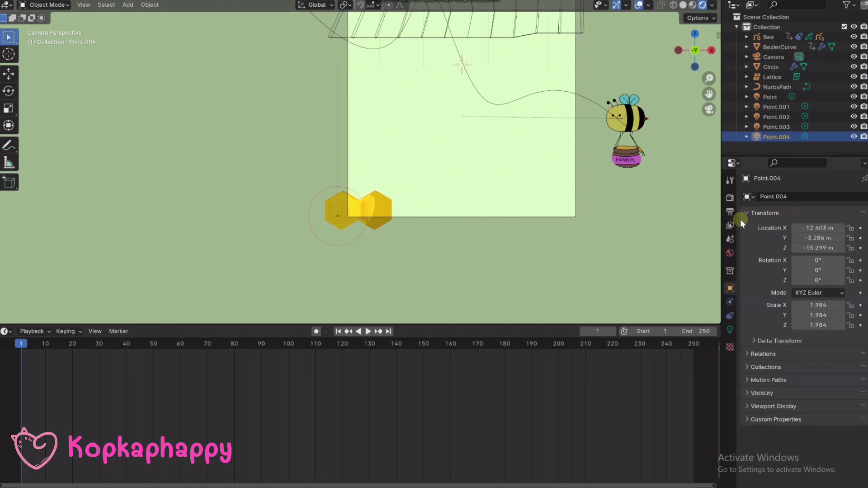
- Raise the Circle's Array modifier Count from 2 to 8
click(389, 210)
click(730, 302)
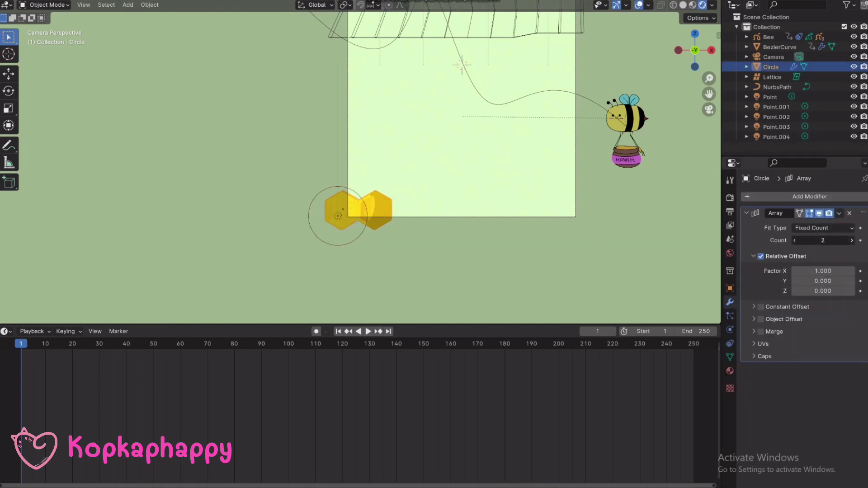
click(855, 240)
click(855, 241)
click(855, 241)
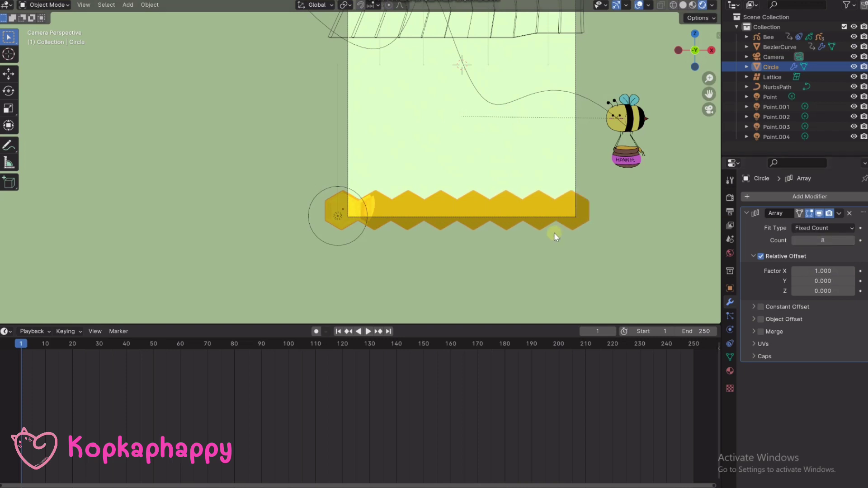
click(360, 233)
- Place Point.004 over the honeycomb row's left end and give it a 5 m radius
key(g)
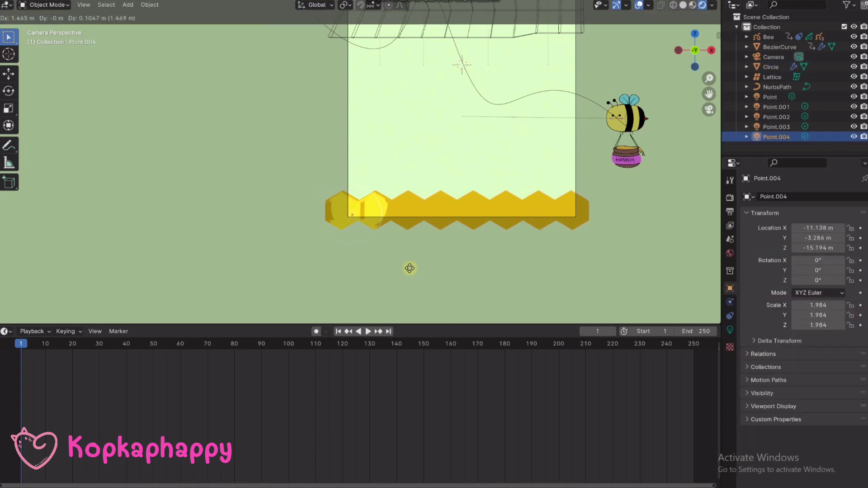
click(449, 267)
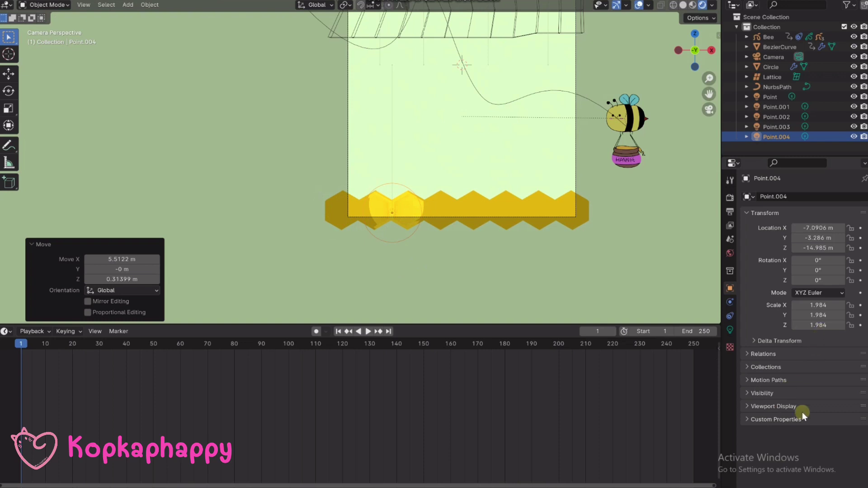
click(731, 330)
click(823, 316)
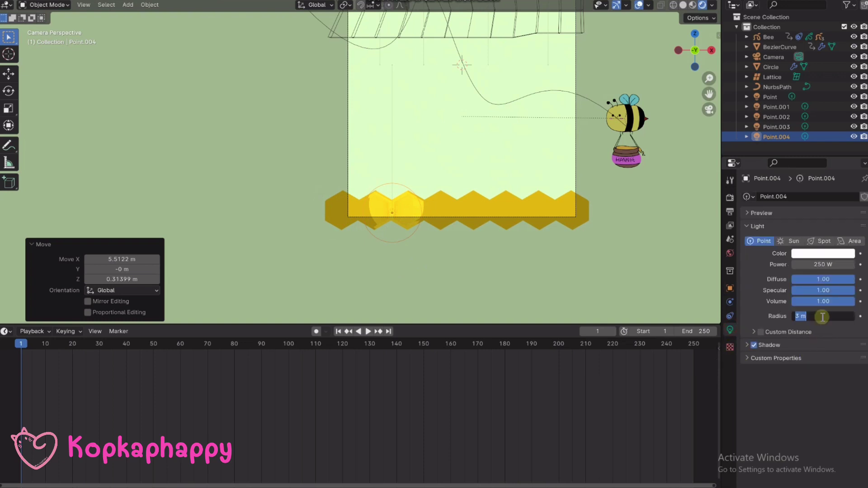
text(5)
key(Return)
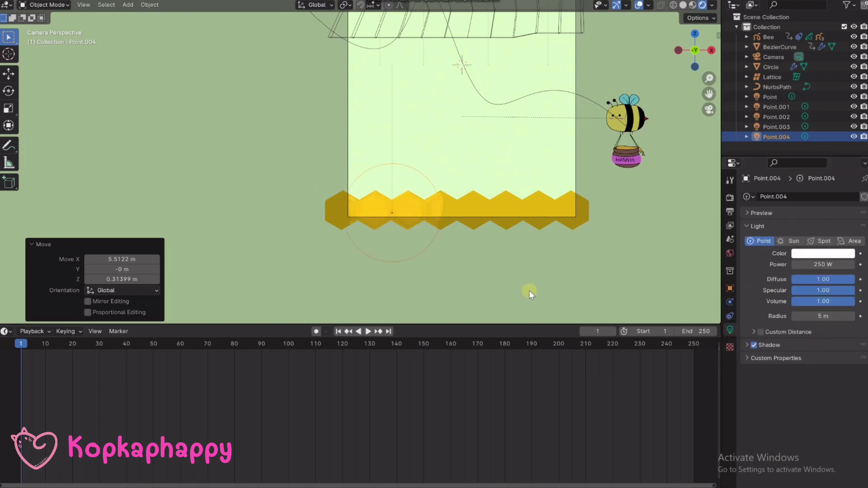
- Reposition Point.004 along Y from the right side view, then return to the camera view
key(KP_3)
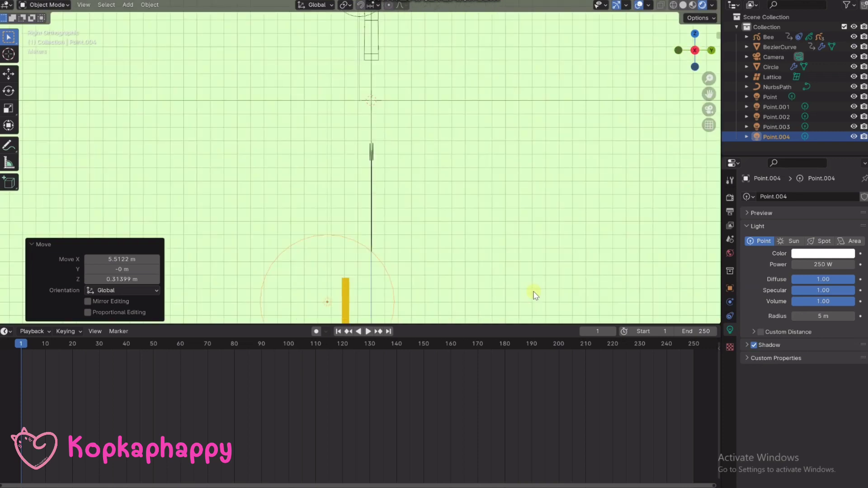
key(g)
key(y)
click(506, 296)
key(KP_1)
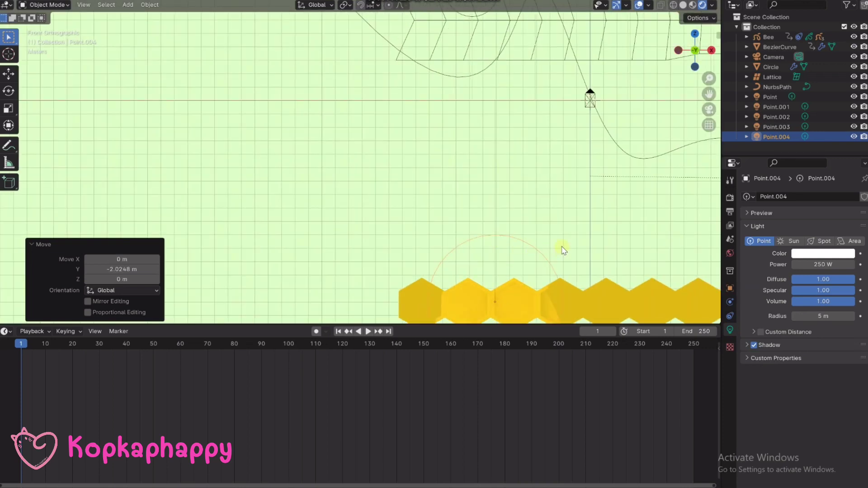
key(KP_0)
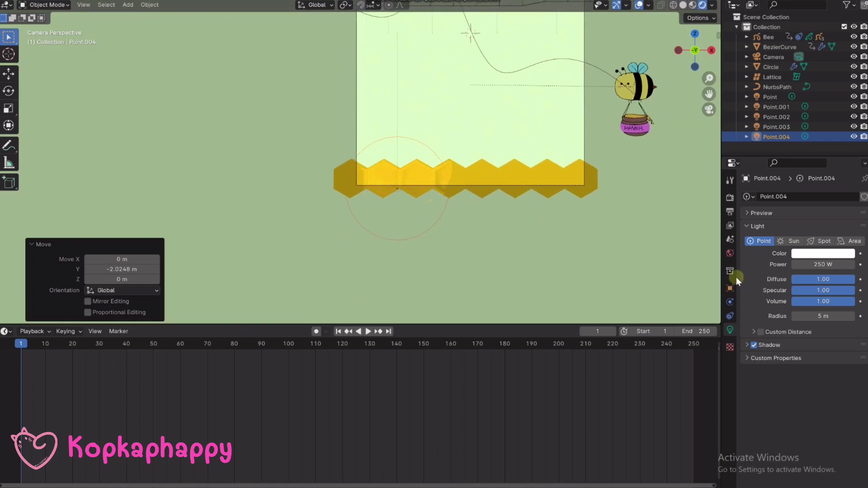
- Set the light radius to 6 m and power to 300 W
click(824, 316)
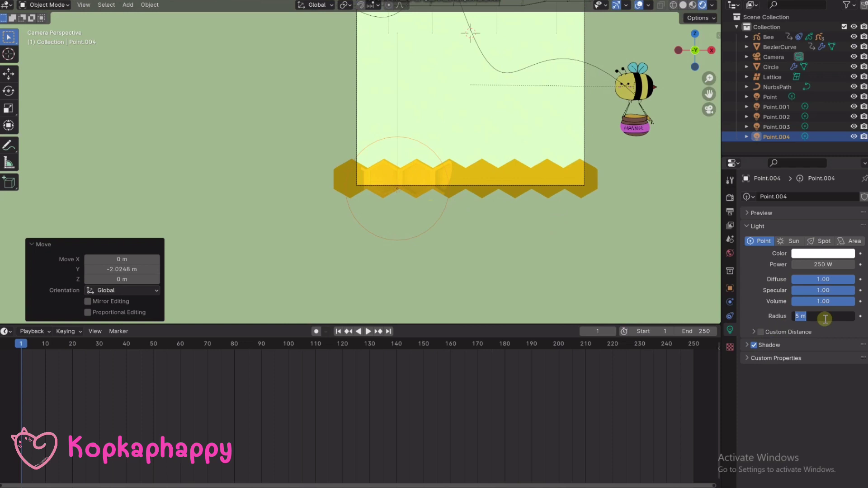
text(6)
key(Return)
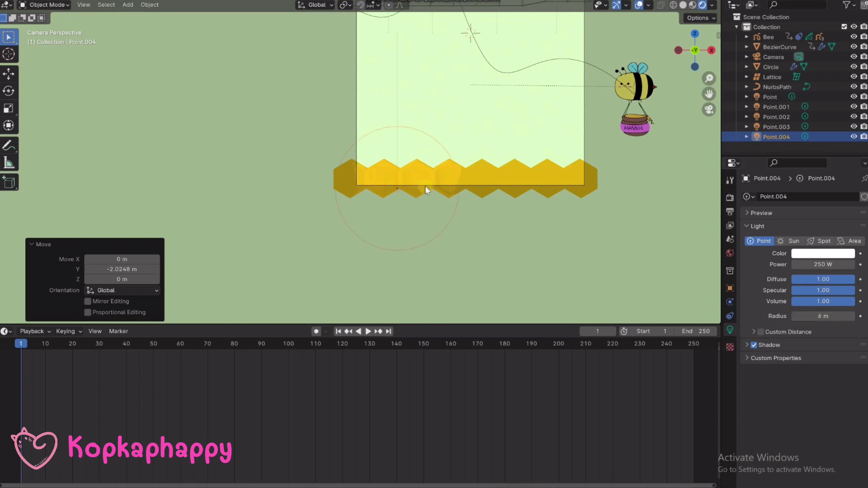
click(825, 265)
text(300)
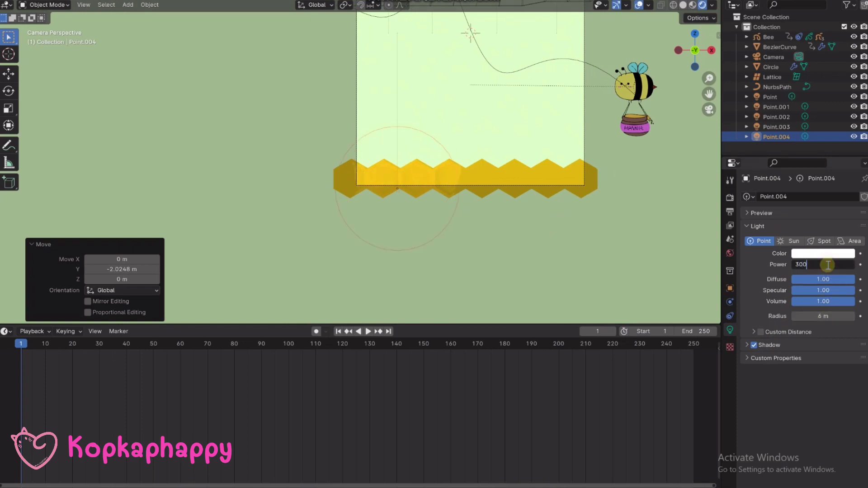
key(Return)
- Try tinted light colours, revert to white, and raise the power to 350 W
click(823, 253)
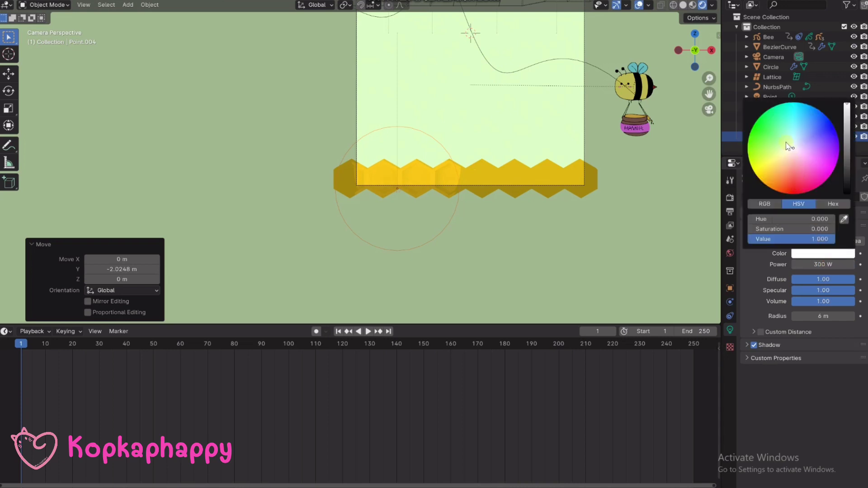
drag(801, 147, 786, 166)
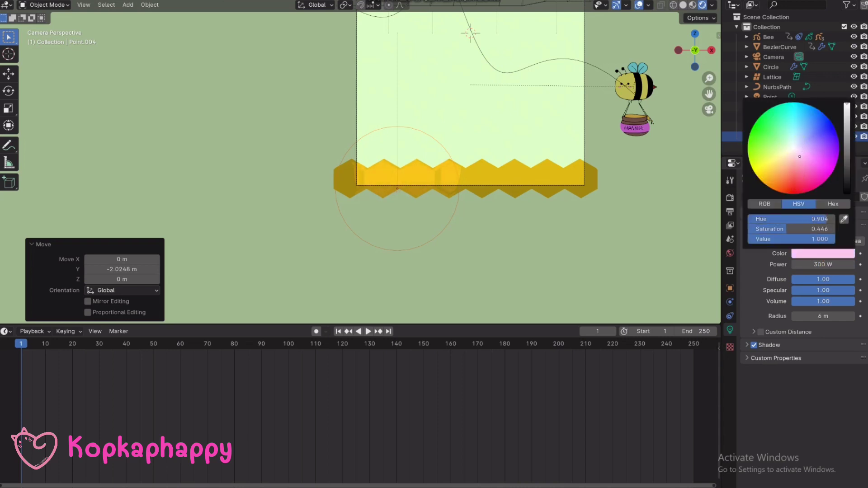
drag(774, 169, 756, 174)
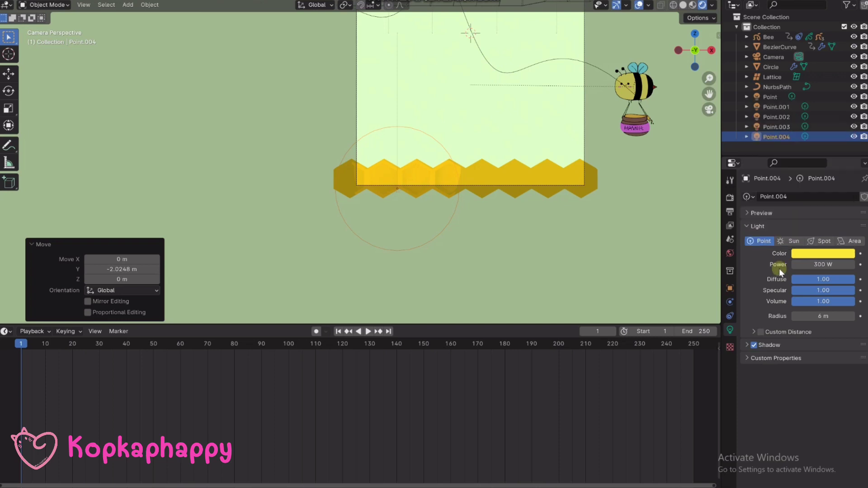
key(ctrl+z)
click(819, 266)
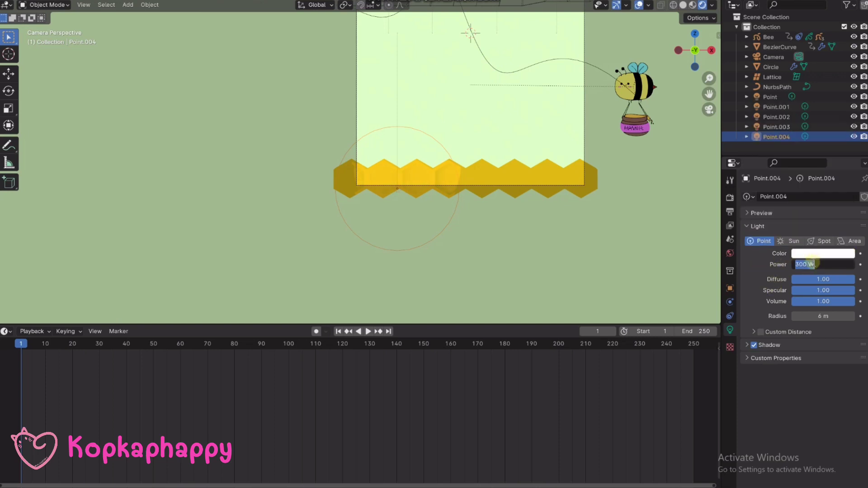
text(350)
key(Return)
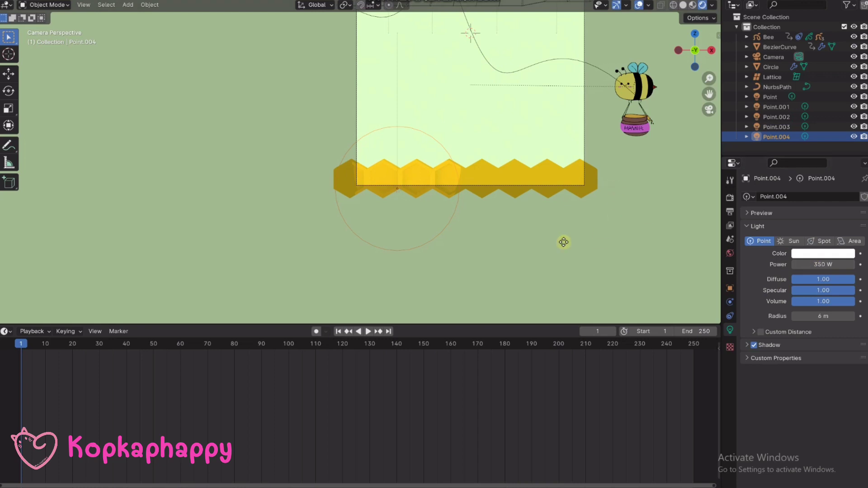
key(g)
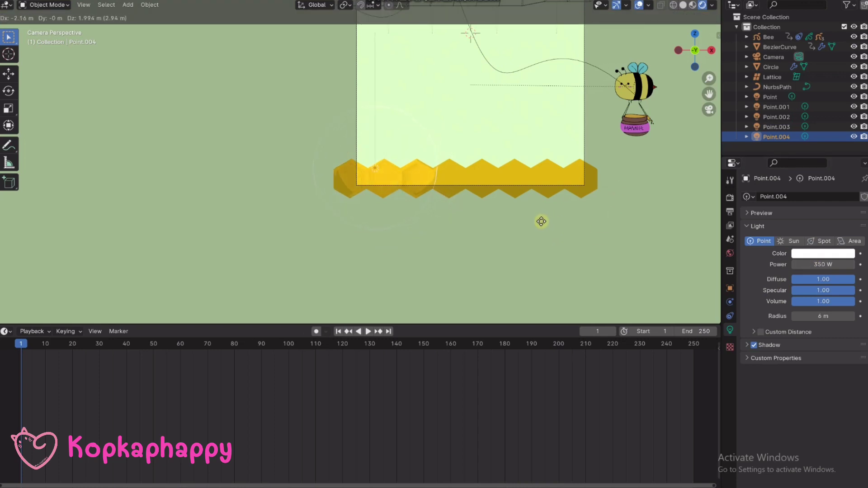
- Duplicate Point.004 twice, placing Point.005 at the row's right and Point.006 at its centre
click(558, 226)
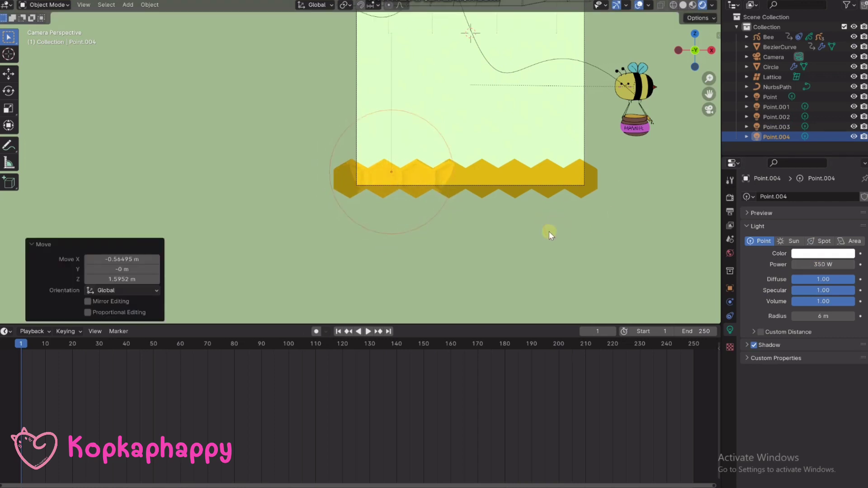
key(shift+d)
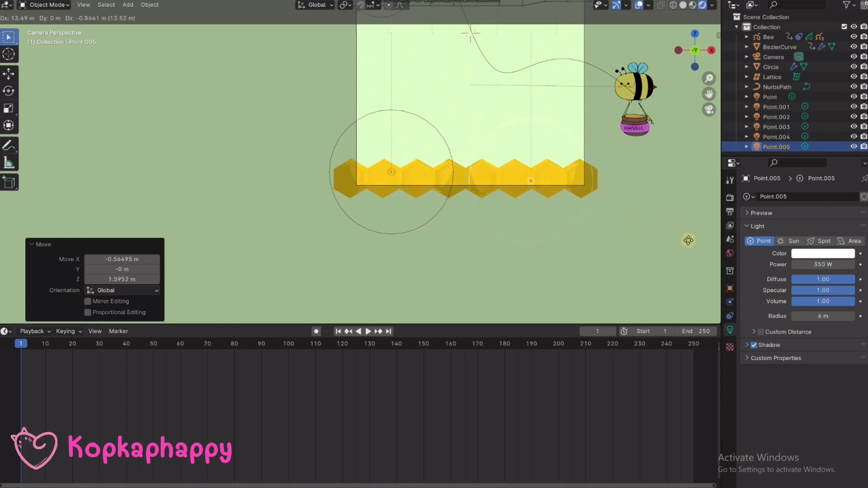
click(714, 241)
key(shift+d)
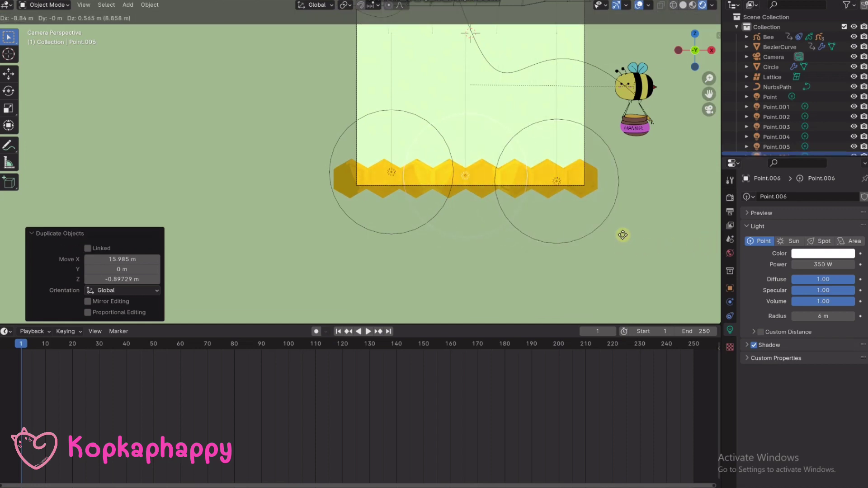
click(623, 235)
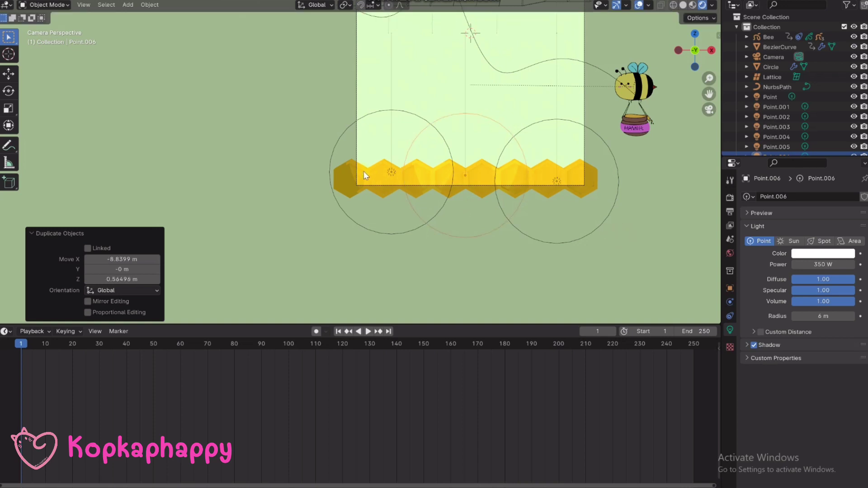
click(348, 170)
scroll(349, 170, up, 5)
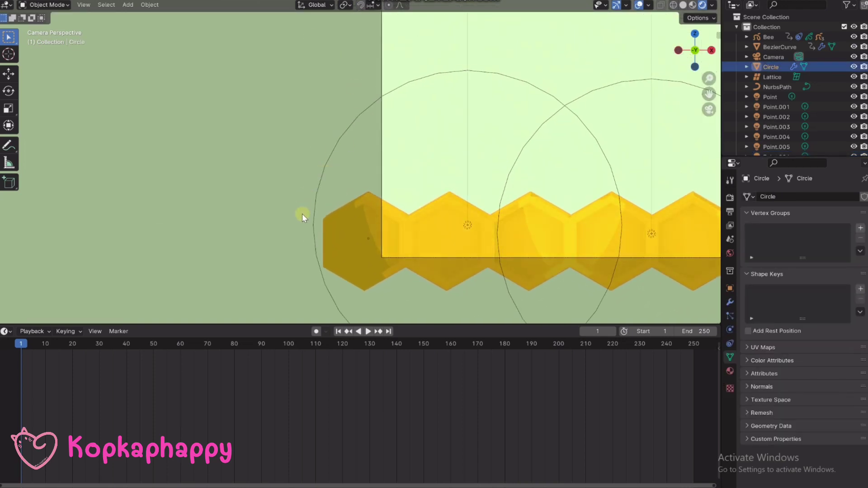
- Duplicate the honeycomb row as Circle.001 directly above the original and enable snapping
key(shift+d)
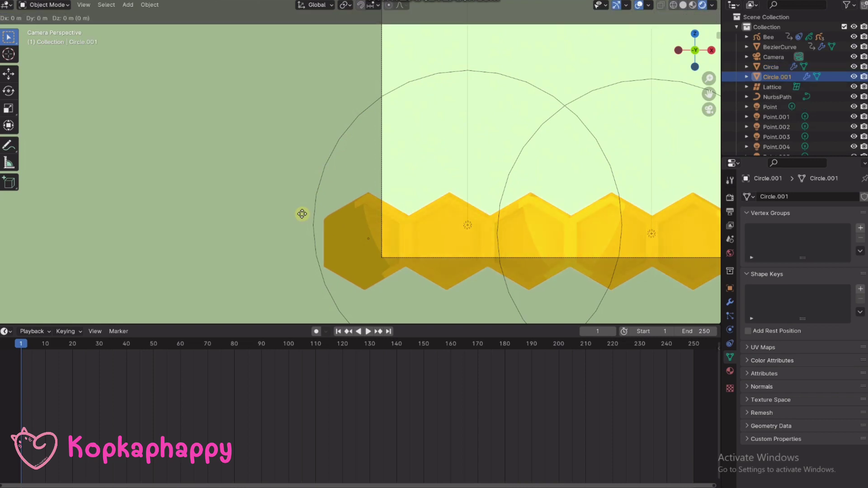
key(z)
click(301, 111)
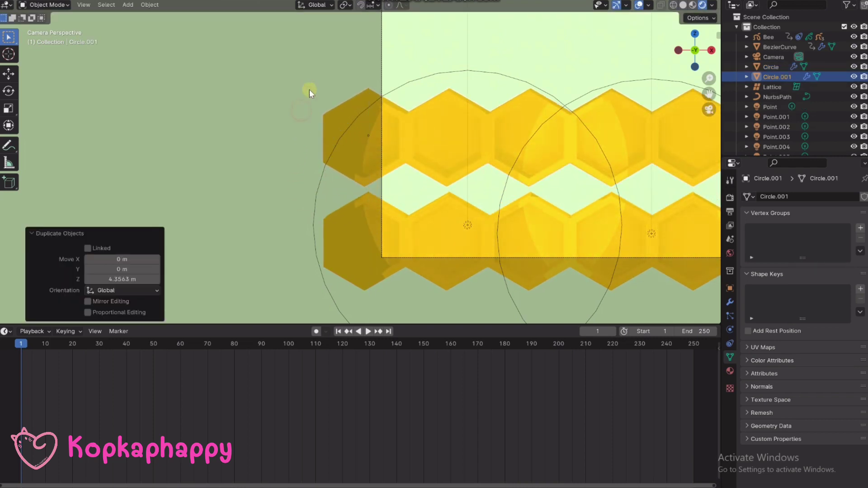
click(361, 5)
- Lower Circle.001 by 1 m along Z and set snapping to Edge
key(g)
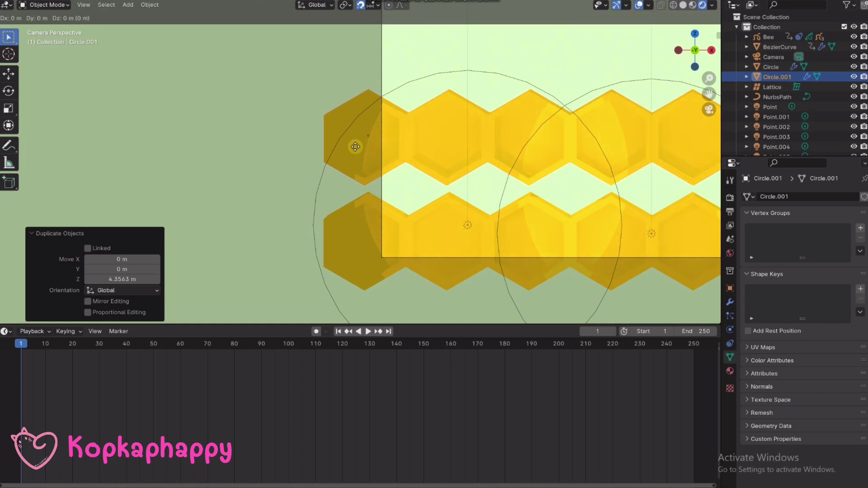
key(Escape)
key(g)
key(z)
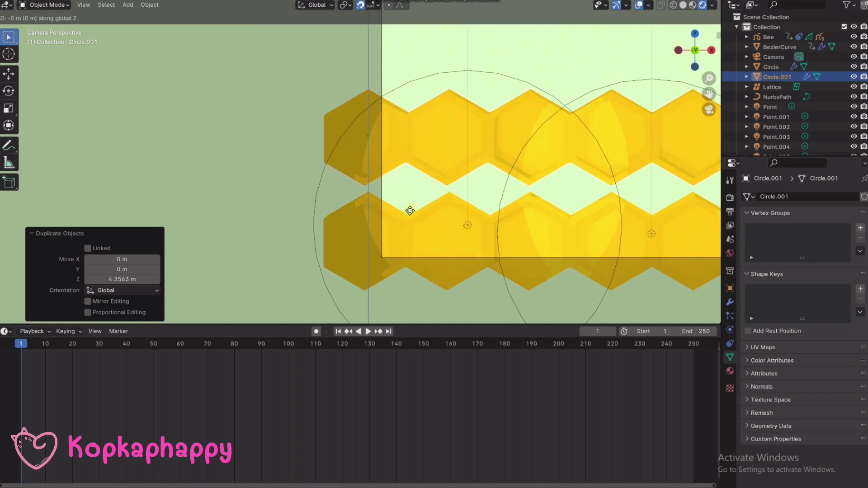
click(403, 217)
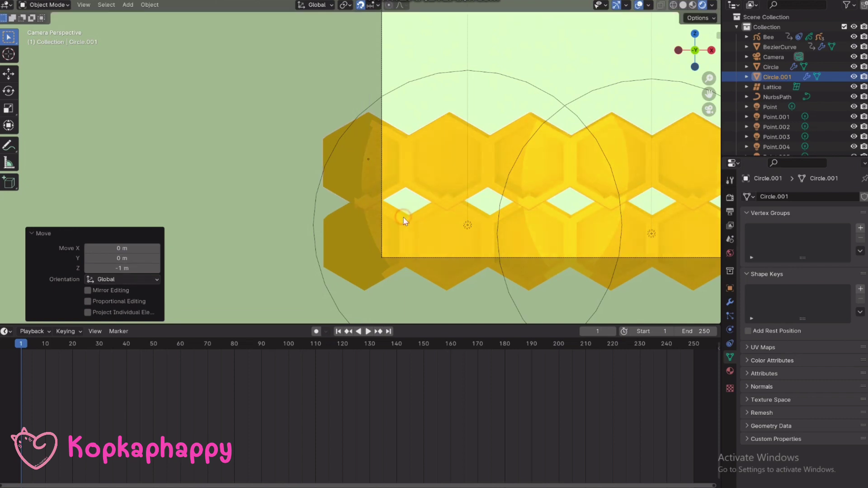
key(g)
key(x)
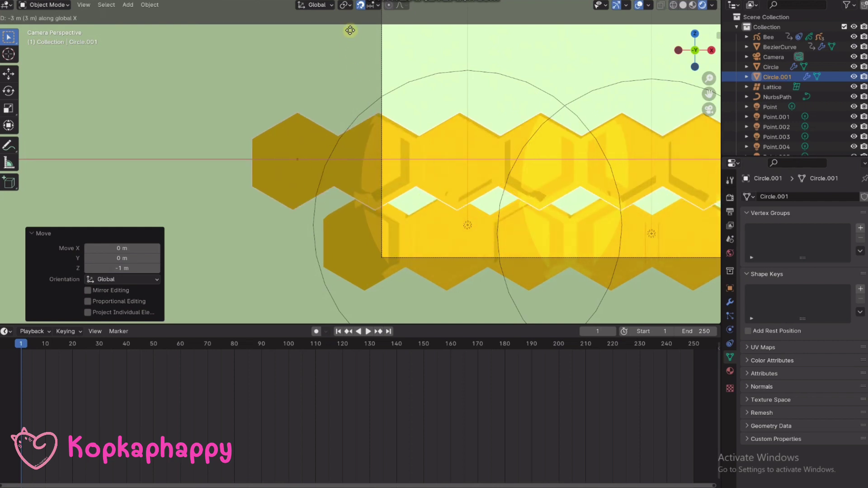
click(376, 18)
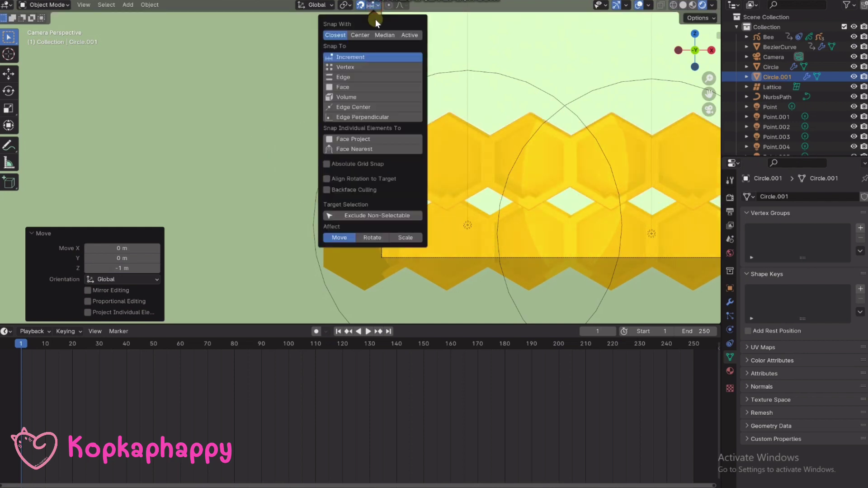
click(361, 75)
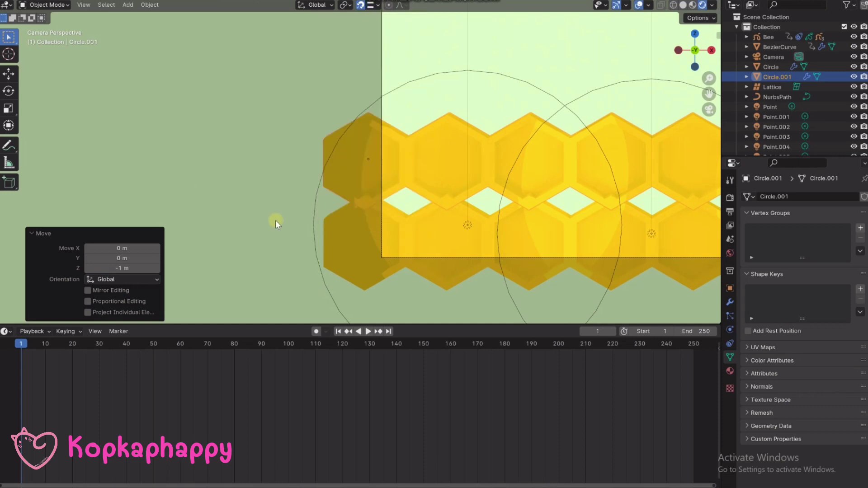
- Offset Circle.001 by 1.7182 m along X and frame the rows in front view
key(g)
key(x)
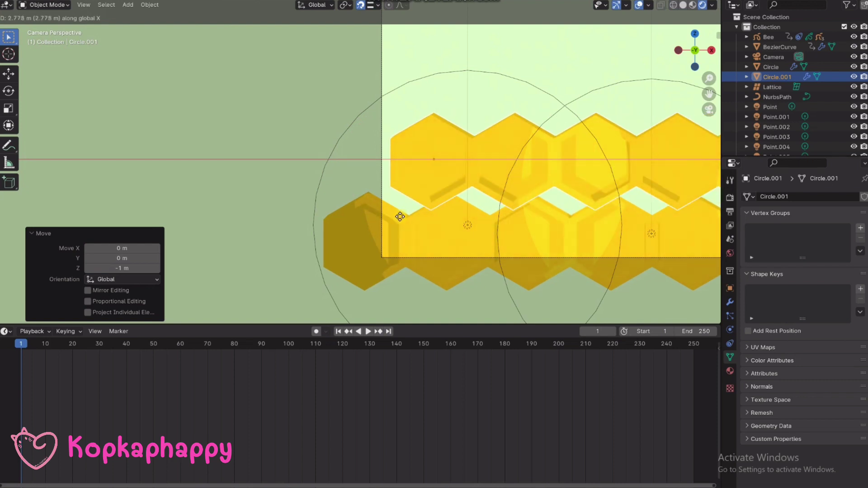
click(364, 196)
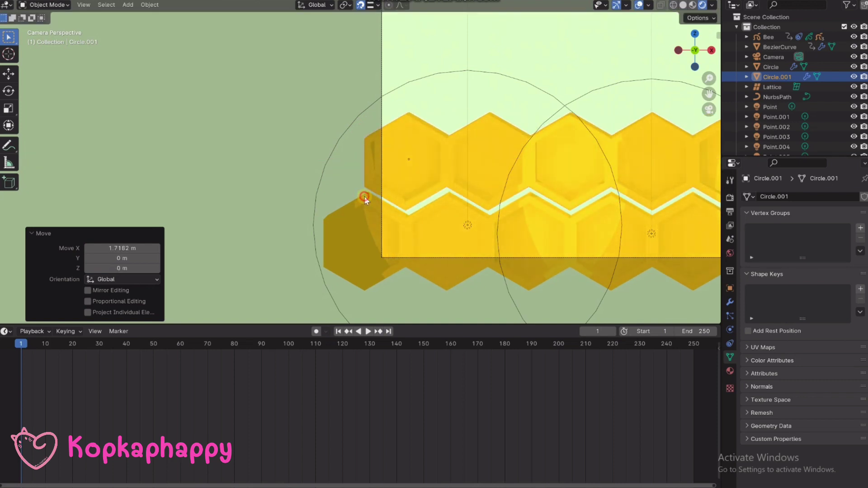
scroll(366, 199, up, 2)
middle_drag(370, 207, 439, 217)
key(KP_1)
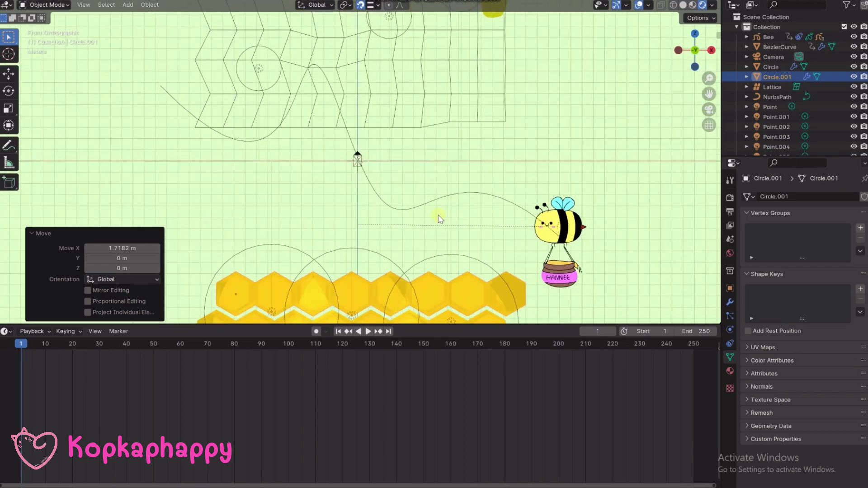
shift+middle_drag(413, 268, 468, 177)
scroll(469, 177, up, 1)
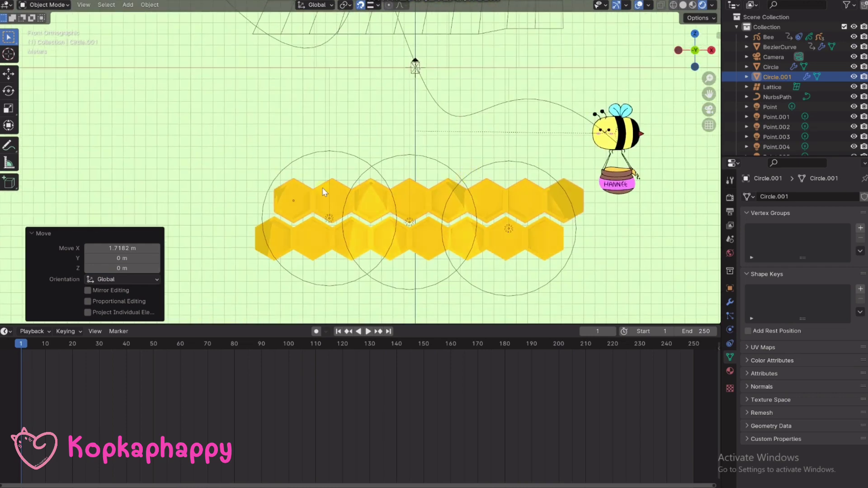
scroll(378, 194, up, 1)
scroll(378, 194, up, 1)
- Lower Circle.001 by 0.62655 m along Z so it nests into the row below
key(g)
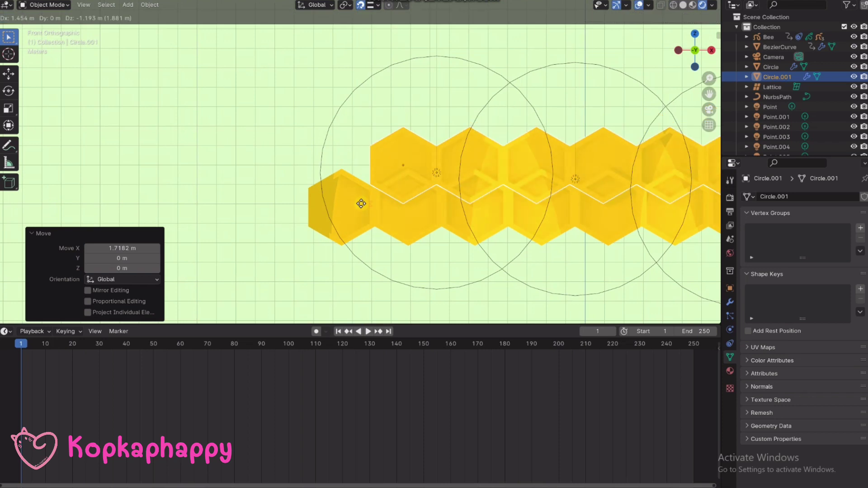
key(z)
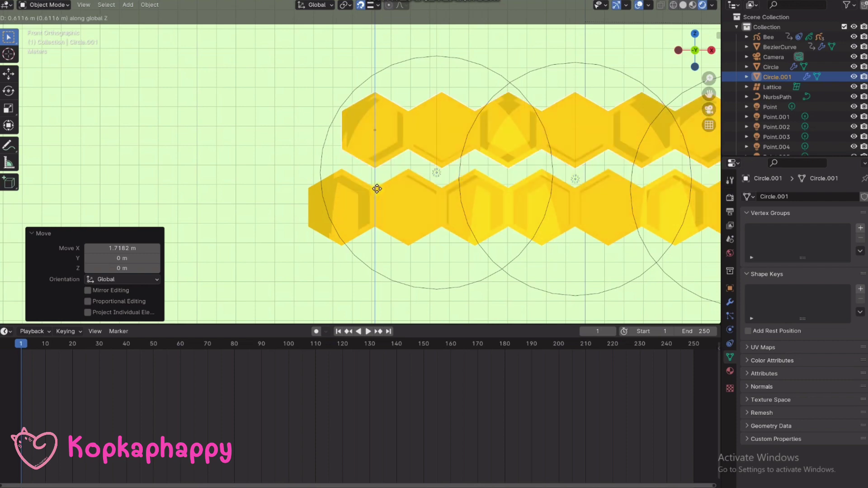
click(376, 193)
scroll(385, 183, up, 1)
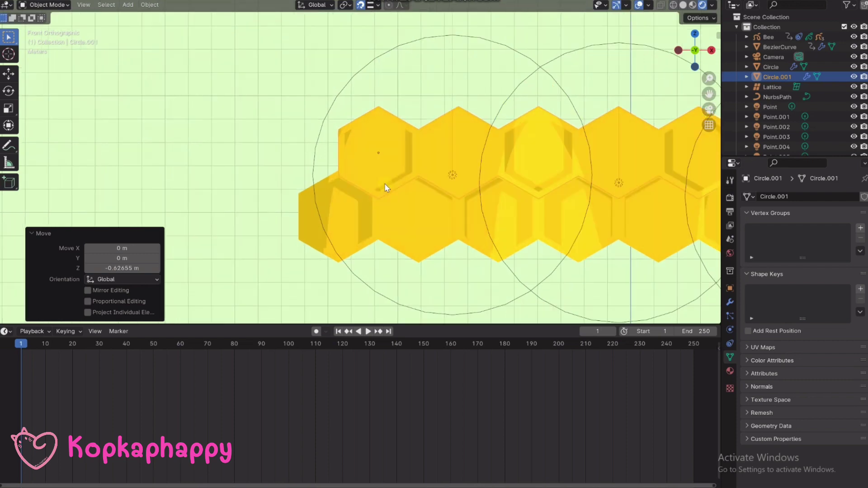
scroll(385, 200, up, 2)
scroll(385, 200, up, 2)
scroll(382, 205, down, 2)
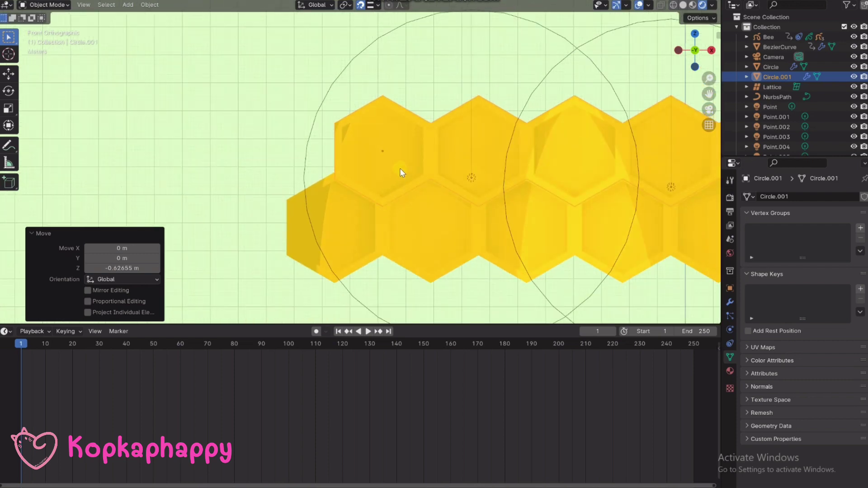
scroll(400, 175, down, 2)
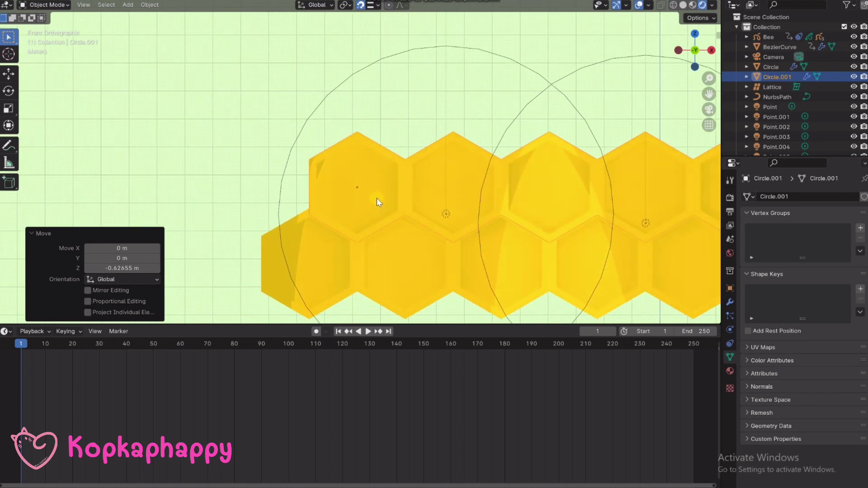
- Duplicate the upper row as Circle.002 higher up and switch snapping to vertices
key(shift+d)
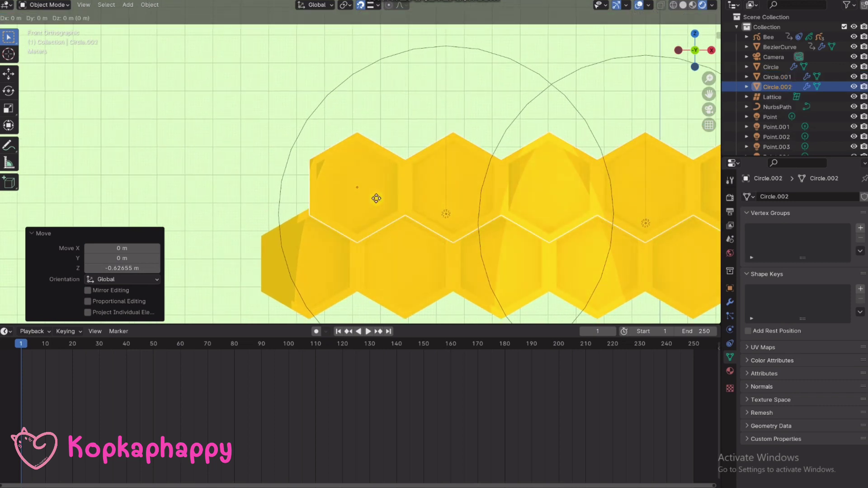
key(z)
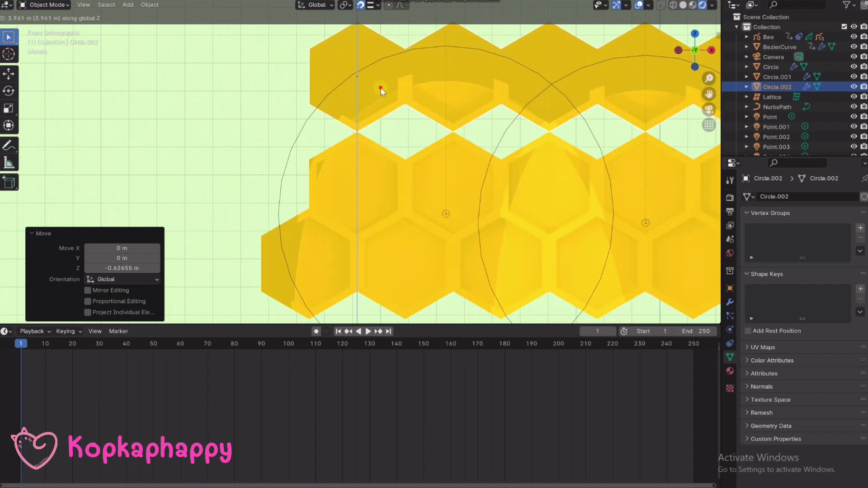
click(381, 90)
click(377, 5)
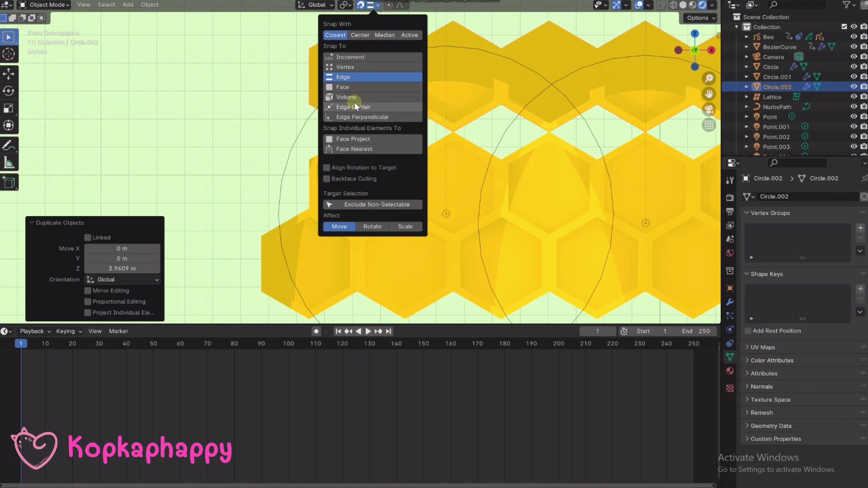
click(354, 68)
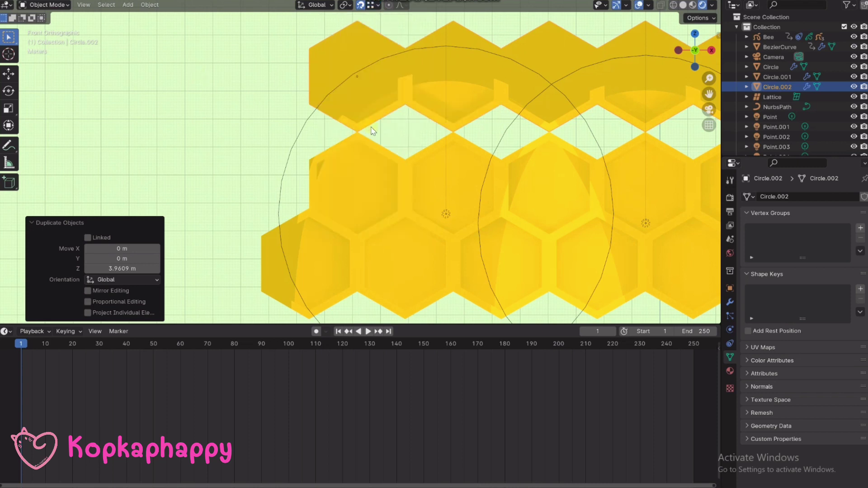
- Lower Circle.002 along Z and shift it sideways along X
key(g)
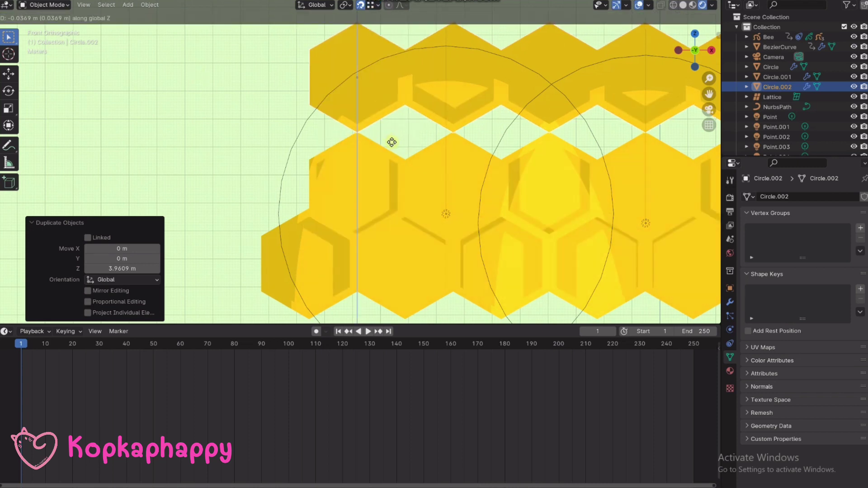
key(z)
click(404, 155)
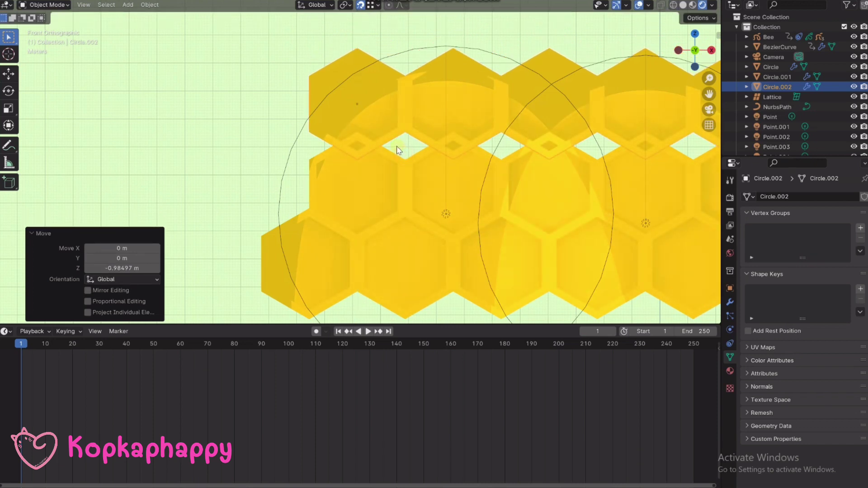
key(g)
key(x)
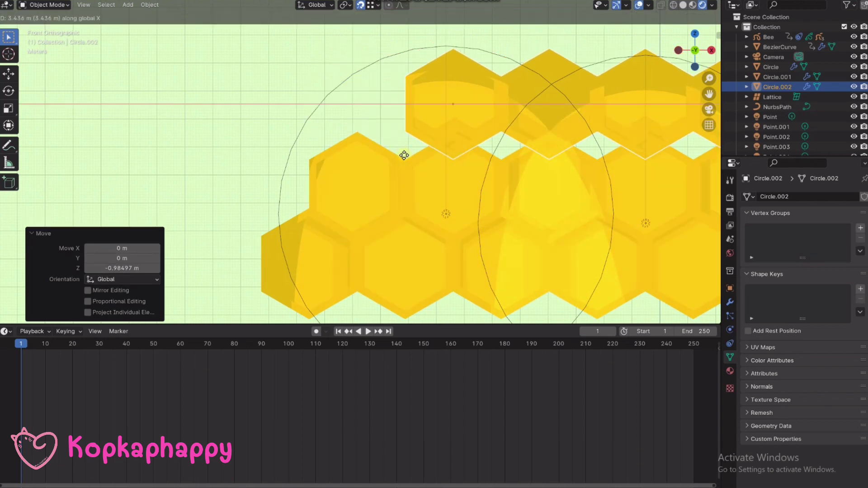
click(358, 132)
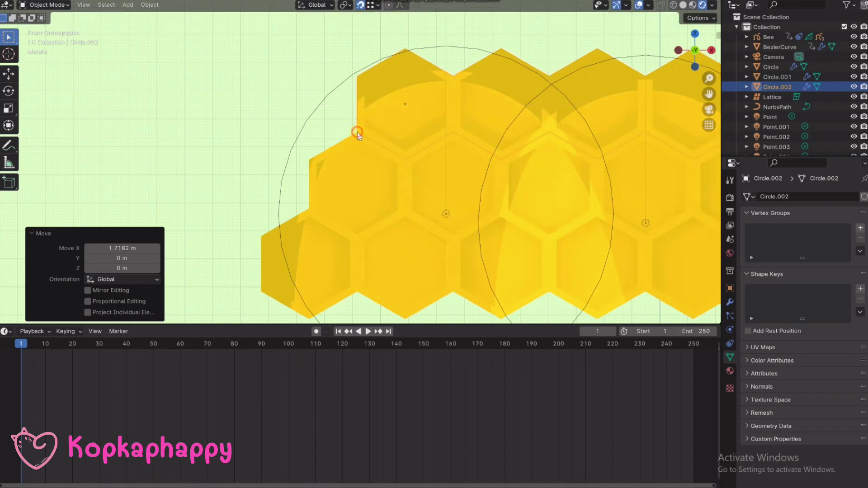
- Raise Circle.001 and Circle.002 together by 0.2462 m along Z
click(364, 146)
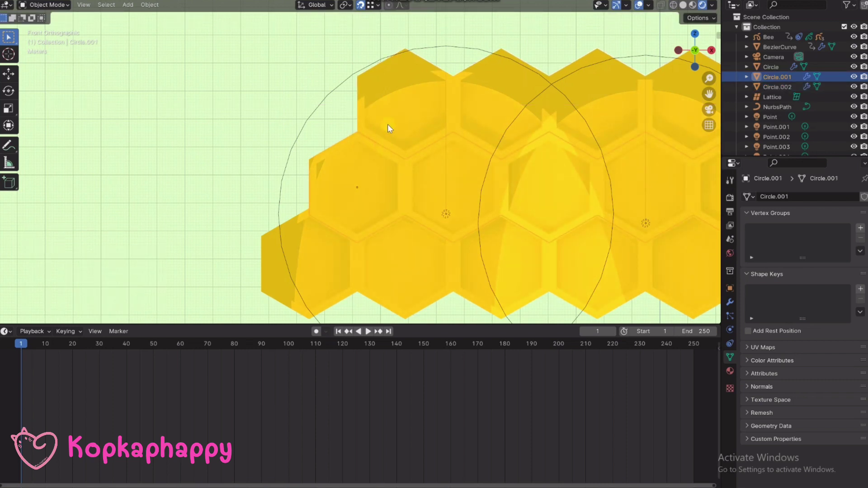
shift+click(366, 215)
key(g)
key(z)
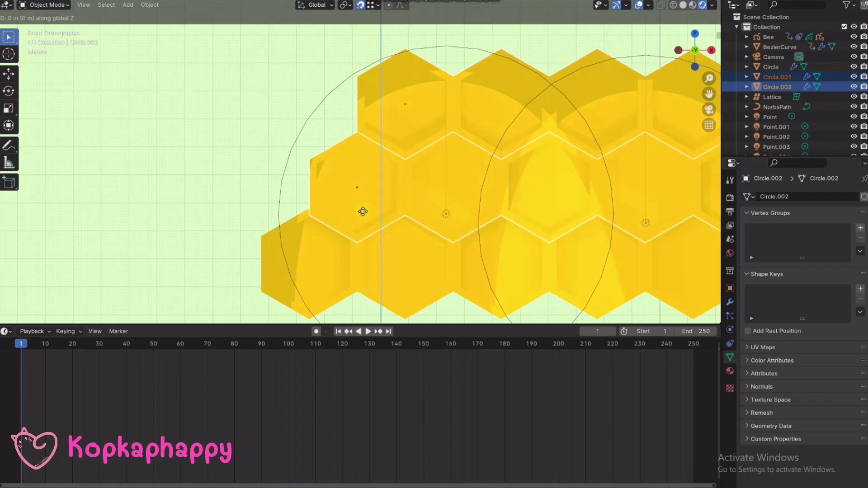
click(359, 235)
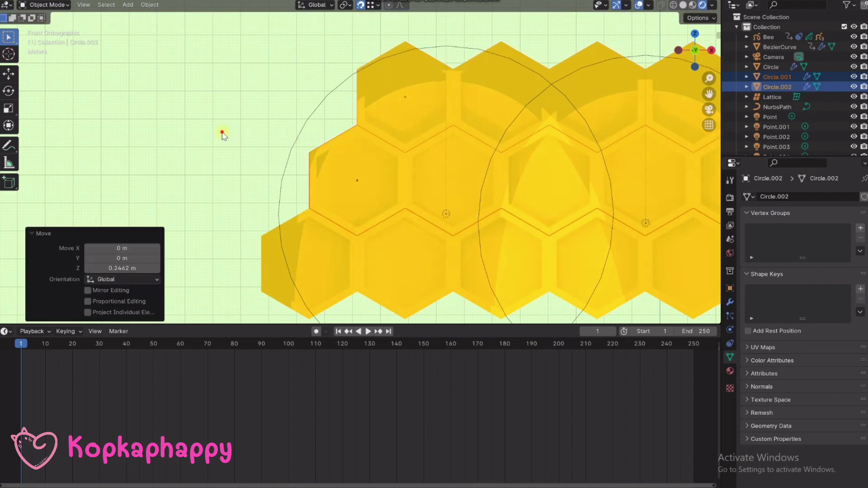
scroll(404, 186, down, 2)
scroll(310, 171, down, 1)
scroll(378, 165, down, 1)
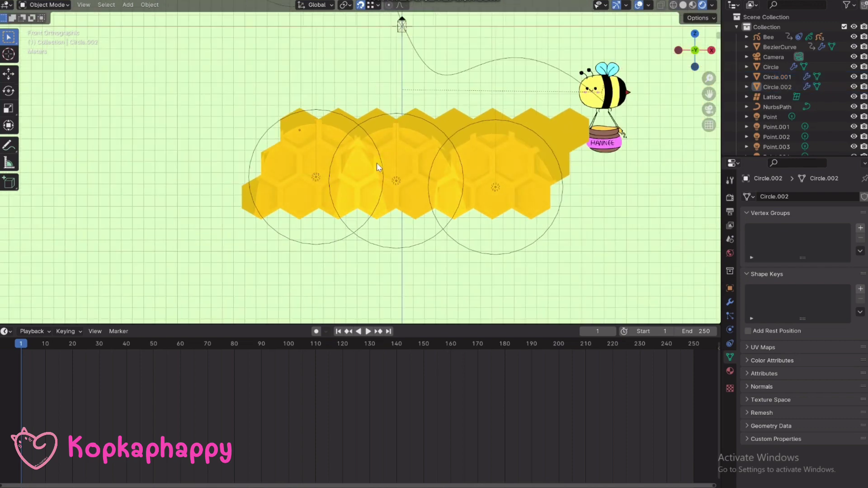
- Shift Circle.002 3.38 m left along X
click(305, 112)
scroll(271, 139, up, 3)
shift+middle_drag(270, 140, 397, 171)
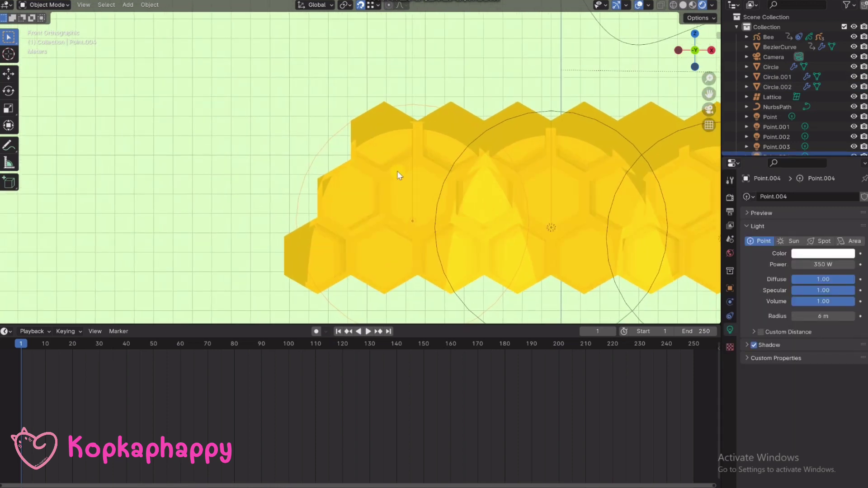
click(384, 102)
key(g)
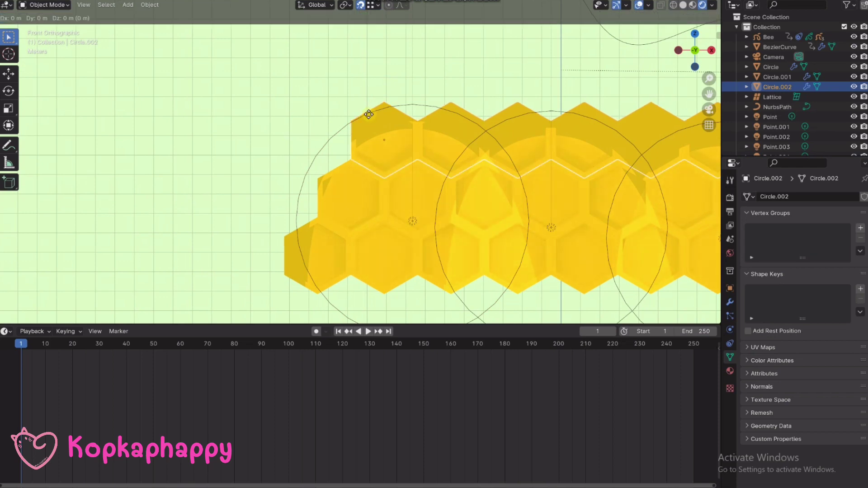
key(x)
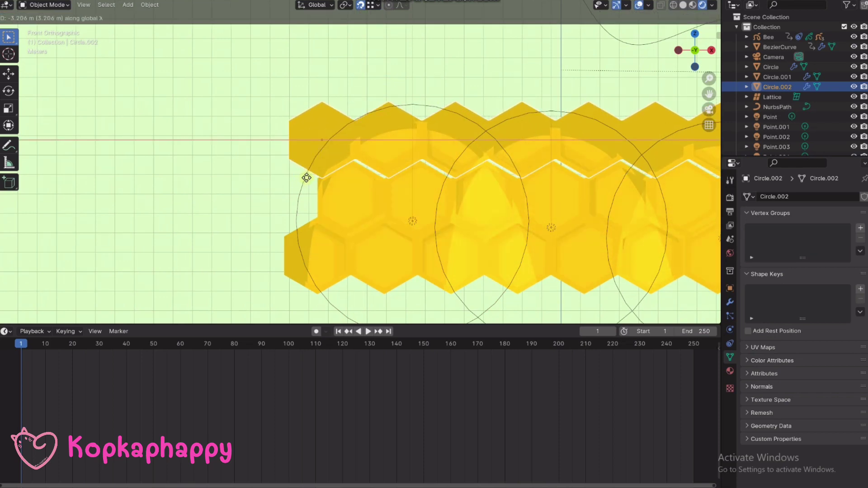
click(303, 179)
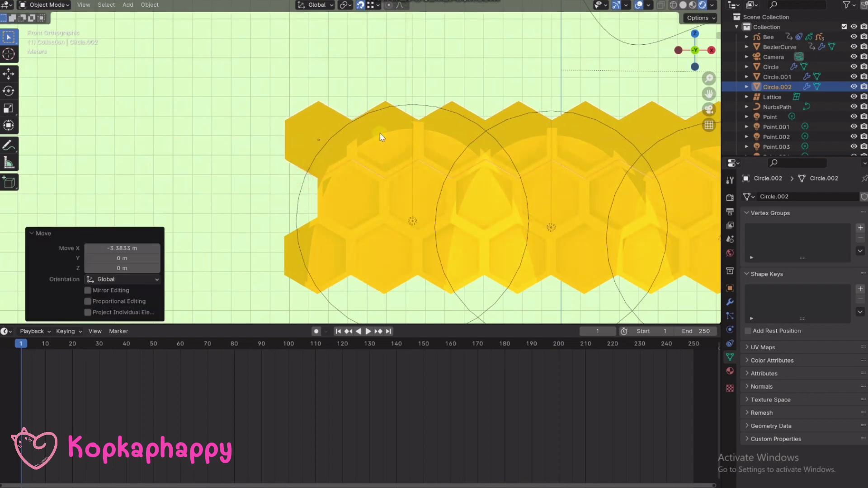
- Lift Circle.002 by 0.418 m along Z, then begin sliding it along X
scroll(356, 165, up, 3)
key(g)
key(x)
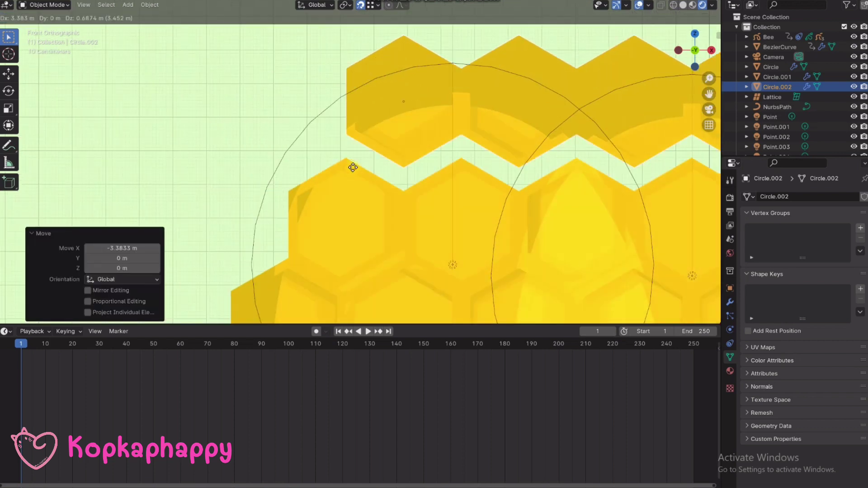
right_click(341, 163)
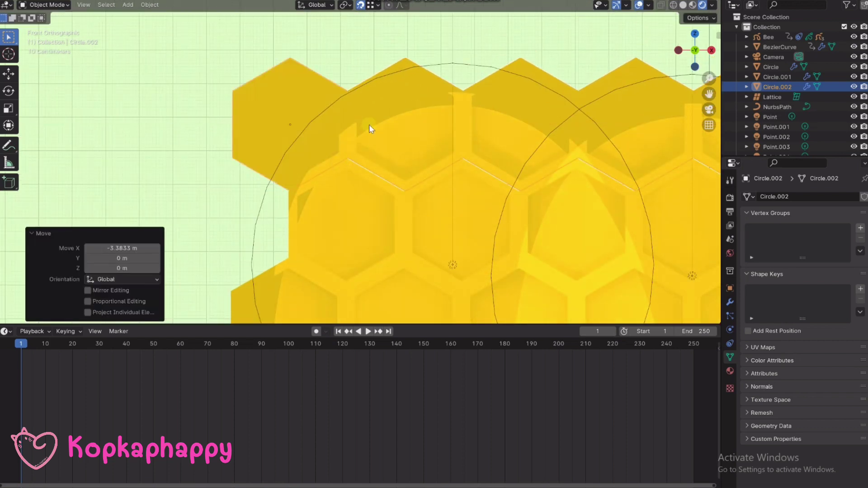
key(g)
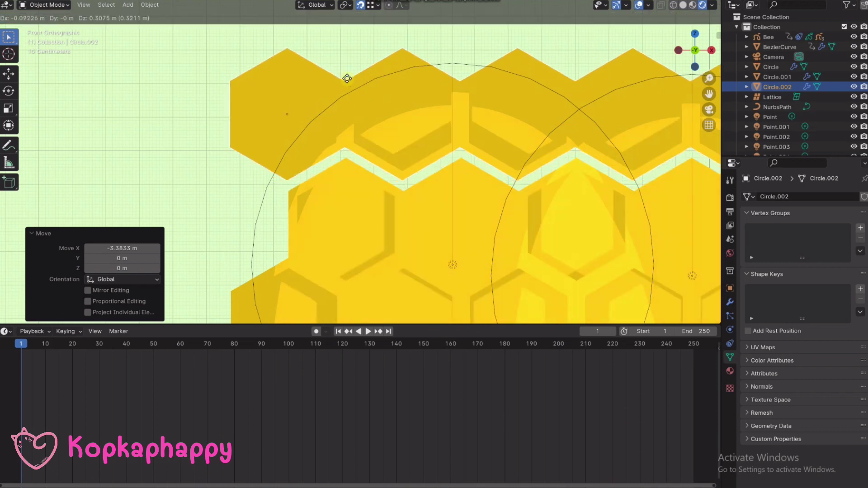
click(347, 78)
key(g)
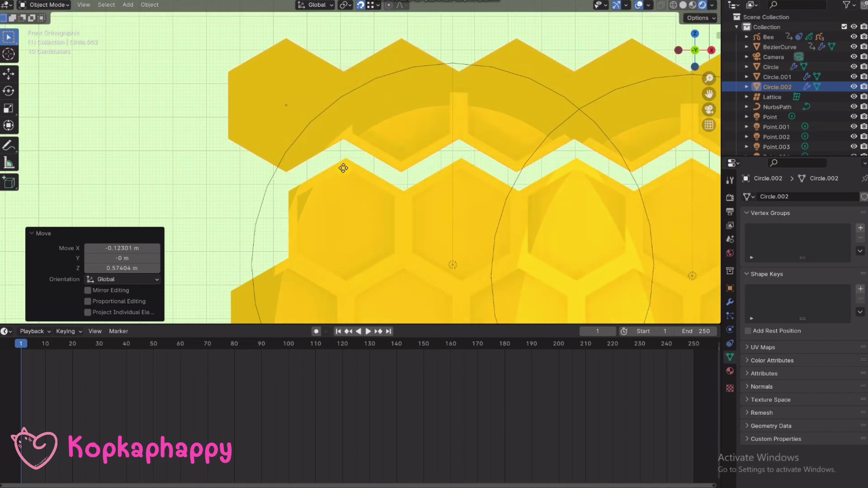
key(z)
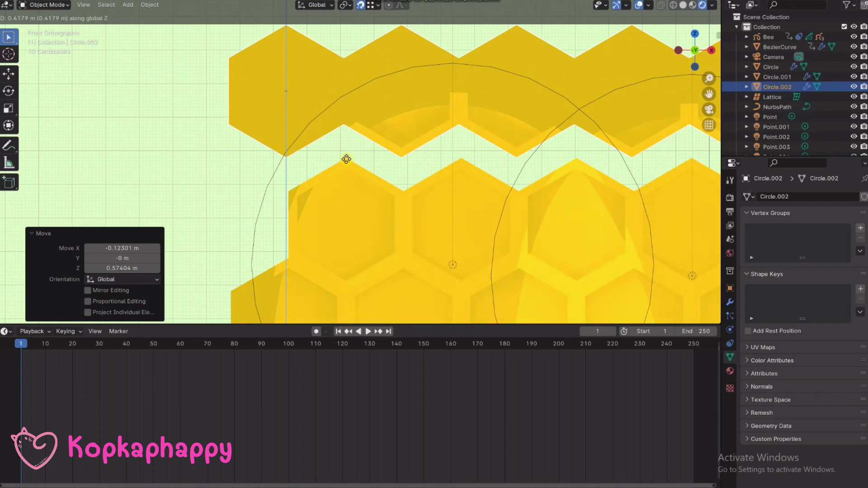
click(347, 159)
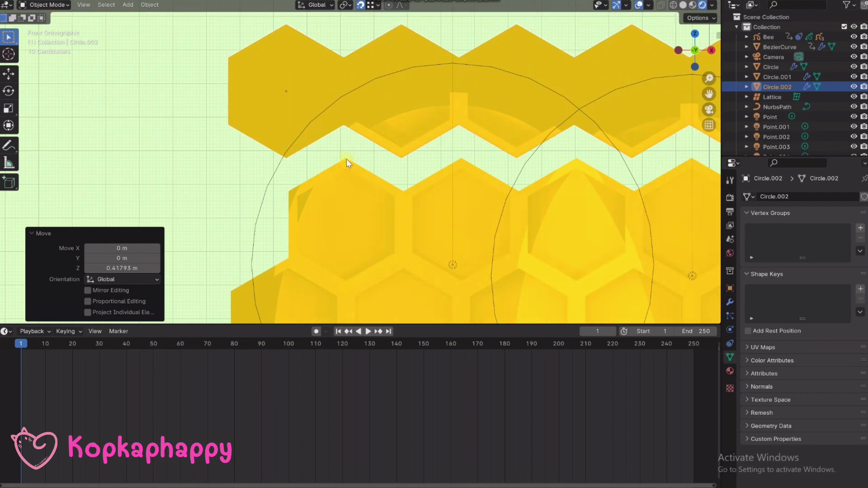
key(g)
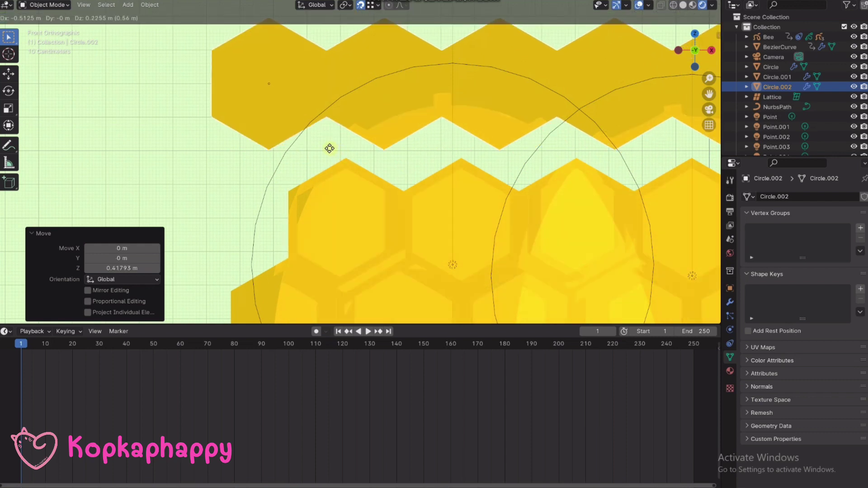
key(x)
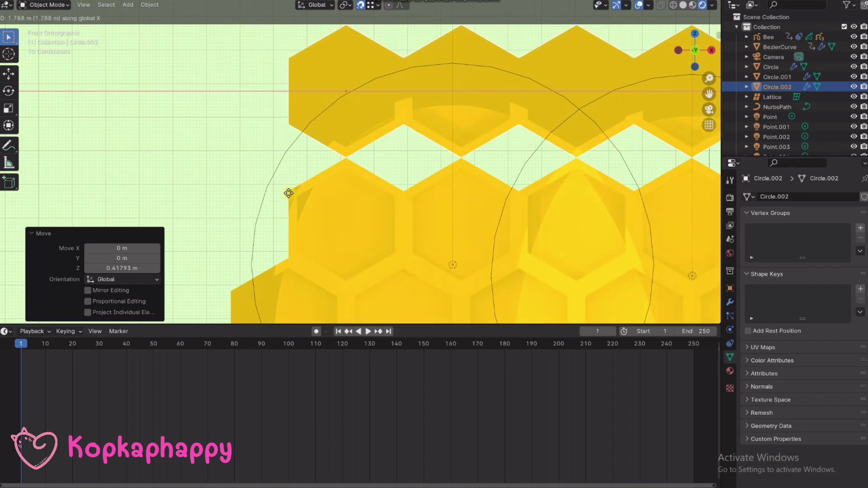
- Shift Circle.002 5.22 m right and lower it about 0.99 m
click(403, 191)
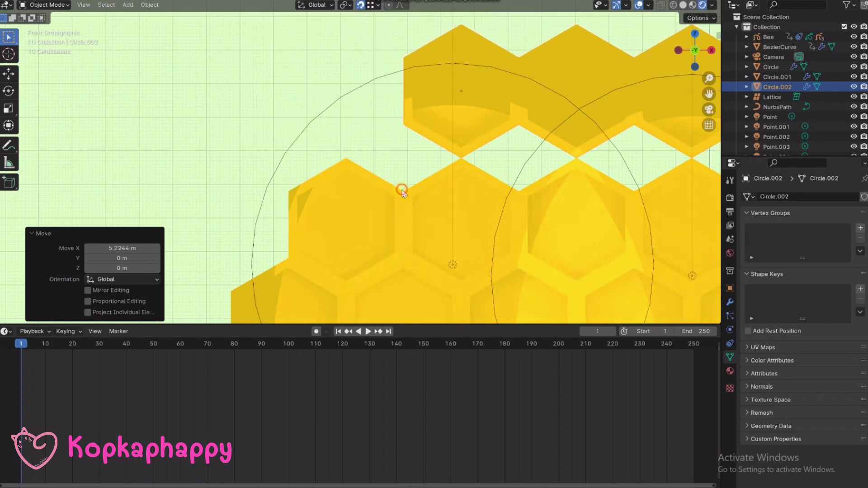
key(g)
key(z)
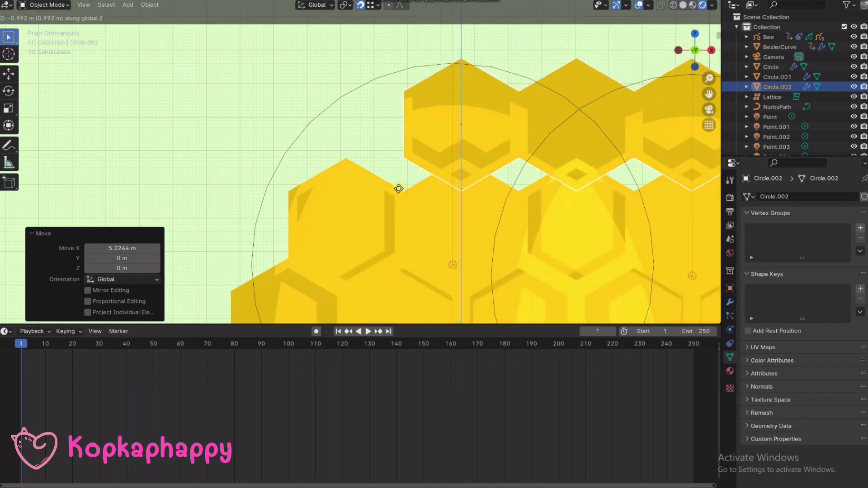
click(403, 192)
- Move Circle.002 -5.1 m along X
key(g)
key(x)
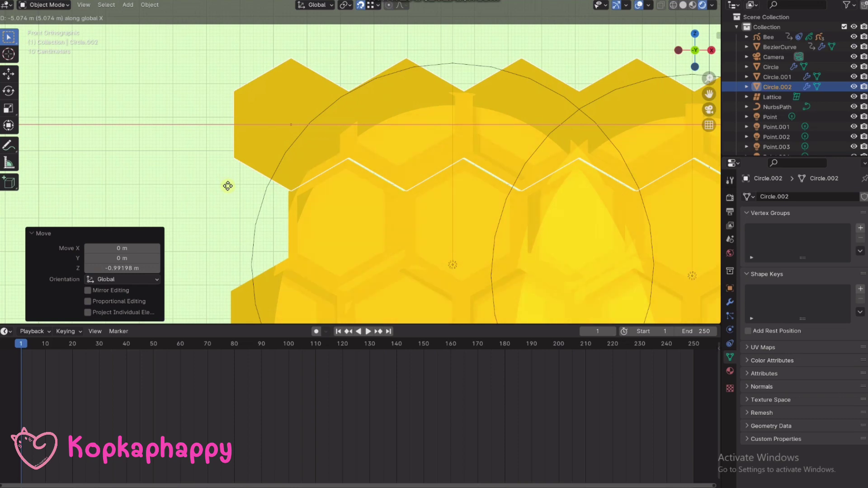
text(-5.1)
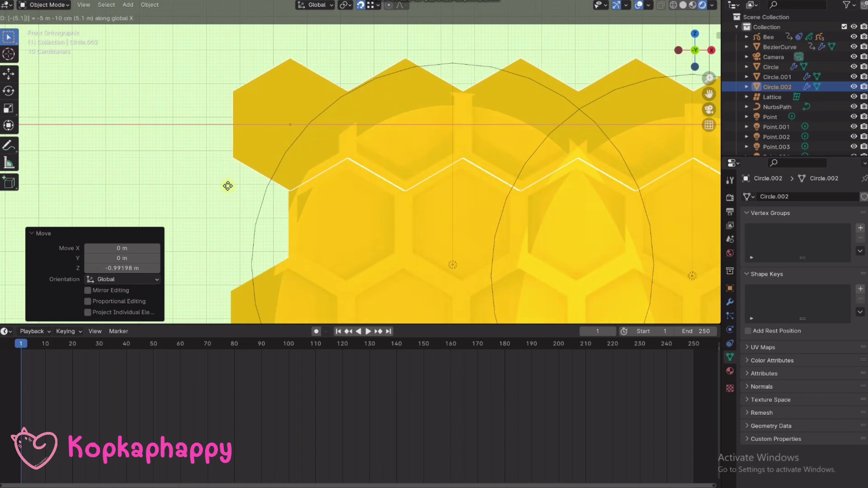
key(Return)
scroll(218, 176, down, 3)
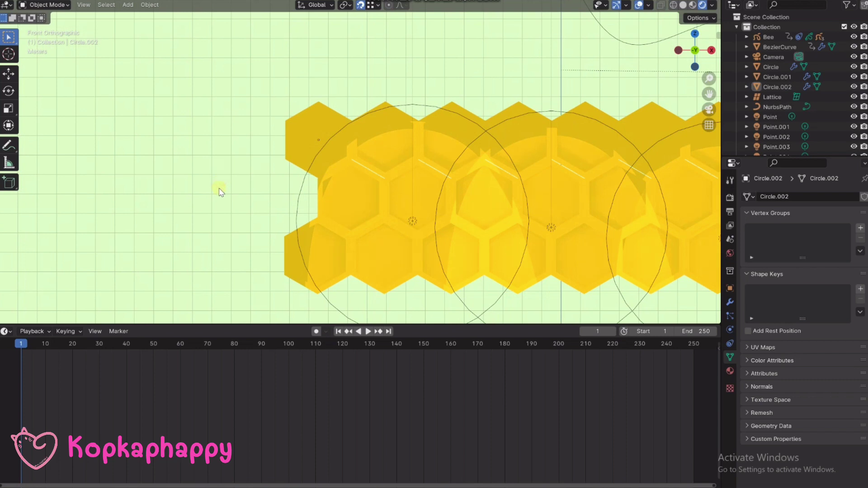
scroll(253, 172, up, 2)
scroll(319, 179, up, 1)
scroll(337, 164, up, 2)
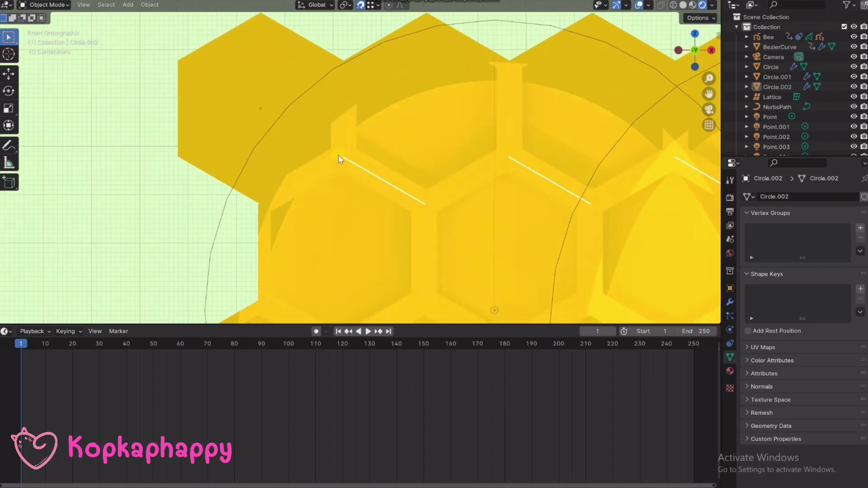
- Turn off snapping and fine-tune Circle.002's position along X
click(338, 155)
click(362, 6)
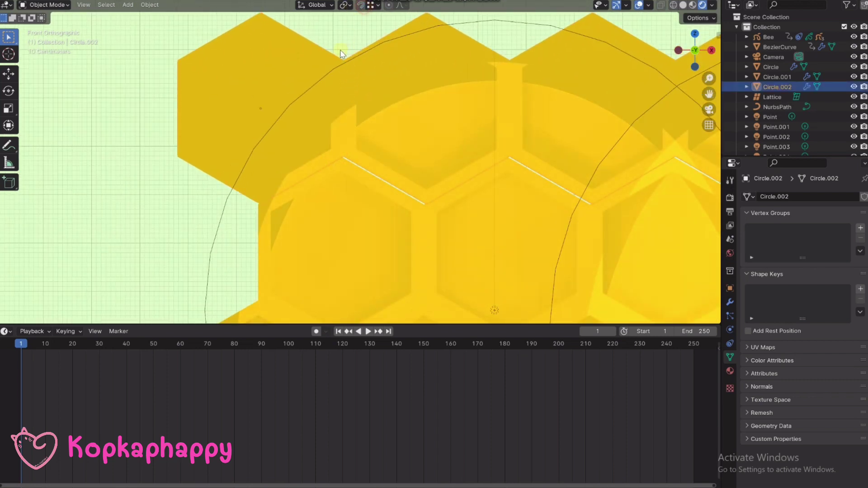
key(g)
key(x)
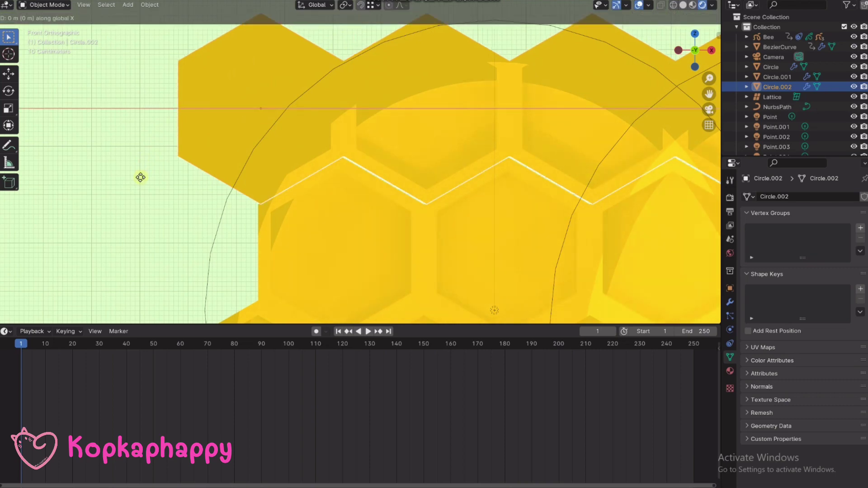
click(138, 177)
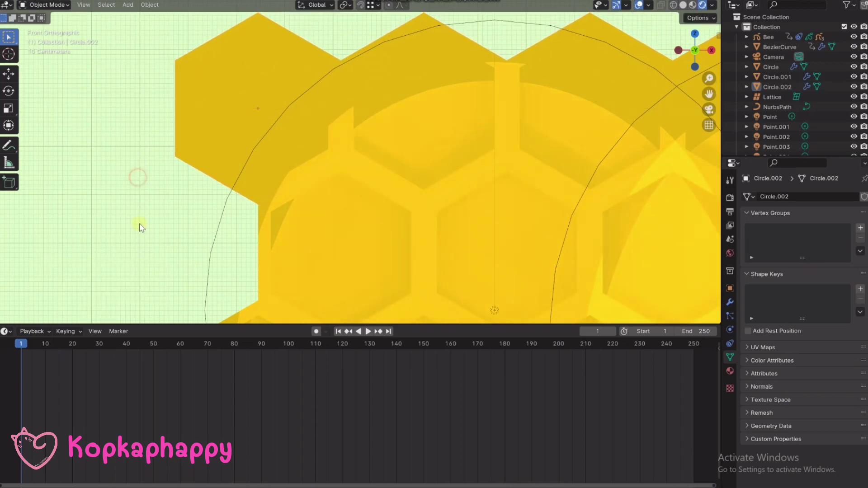
scroll(140, 224, down, 5)
scroll(228, 168, up, 1)
scroll(362, 174, down, 3)
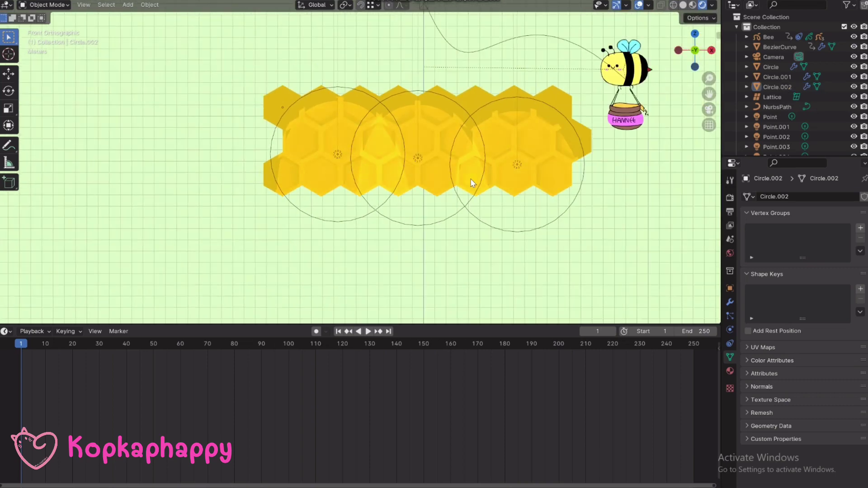
- In camera view, select Circle.002, Circle.001 and Circle together
key(KP_0)
scroll(487, 205, up, 2)
scroll(392, 185, down, 3)
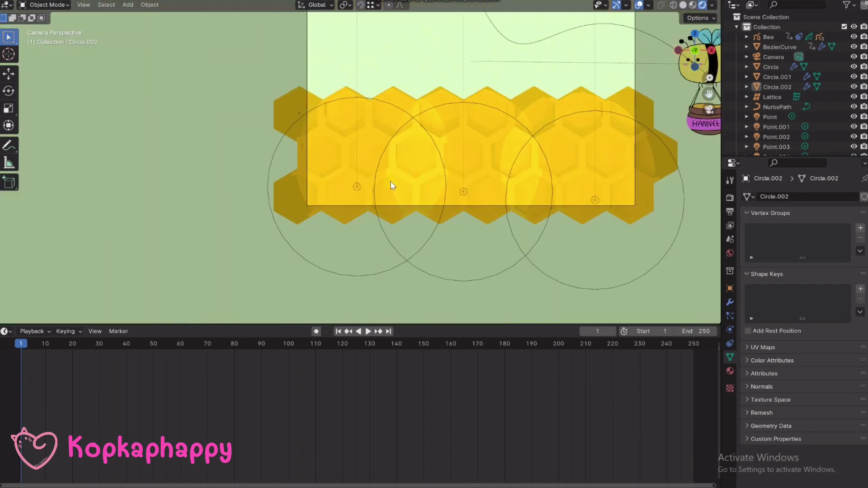
scroll(392, 186, down, 3)
scroll(598, 236, up, 1)
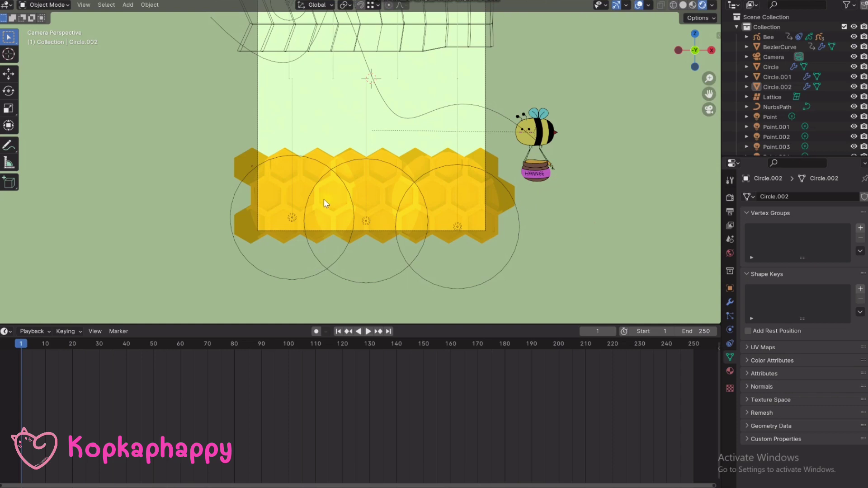
click(242, 175)
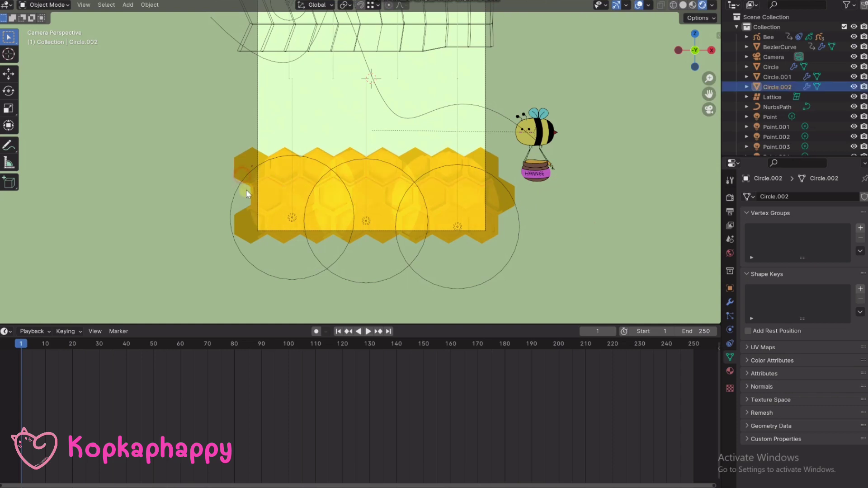
shift+click(243, 223)
shift+click(244, 240)
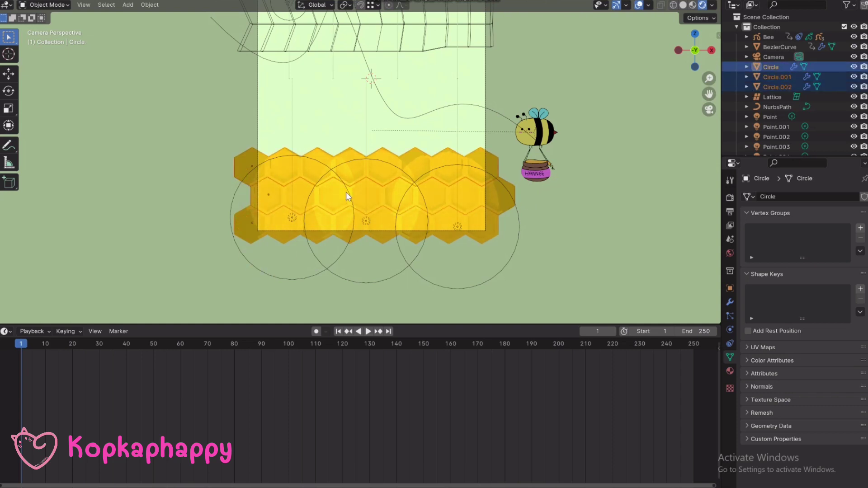
scroll(349, 195, down, 2)
scroll(362, 208, down, 1)
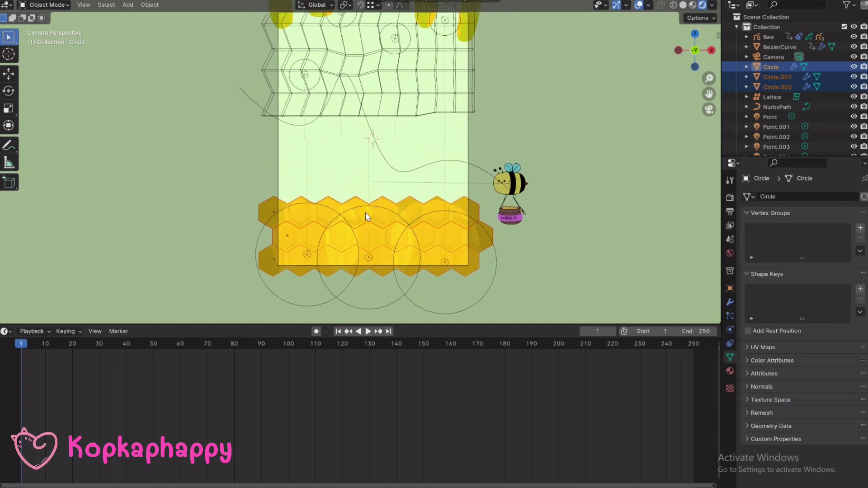
- Duplicate the three honeycomb circle objects, cancelling the move so the copies stay in place
key(shift+d)
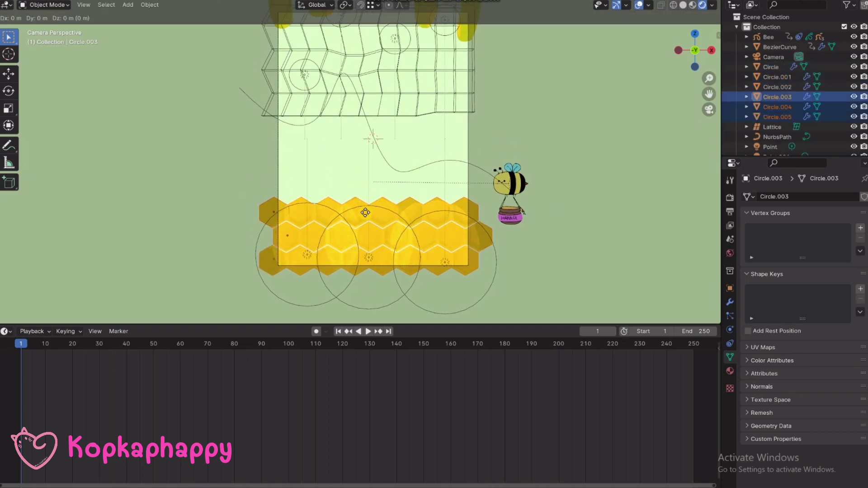
key(x)
key(3)
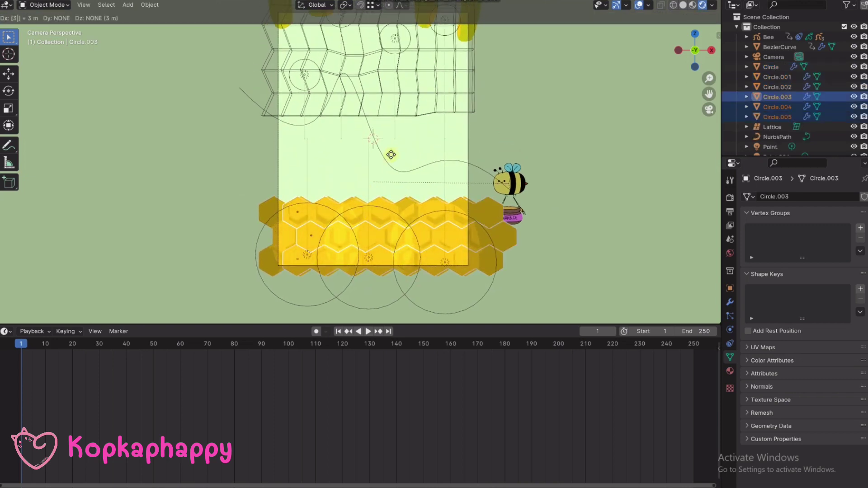
key(Escape)
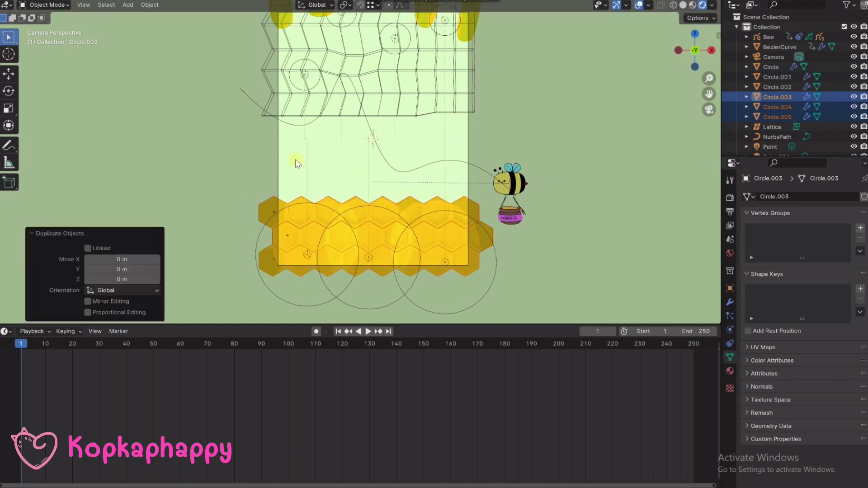
- Move the copied row about 16 m along Y and raise it 19.217 m on Z
key(g)
key(y)
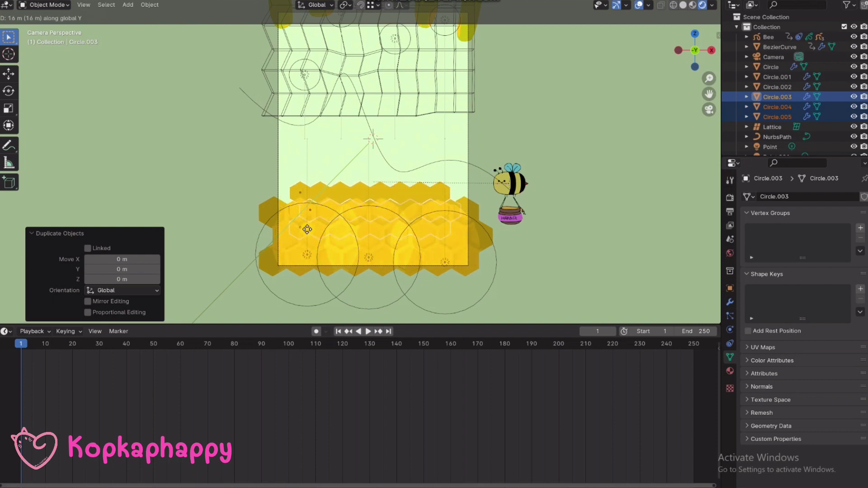
click(366, 143)
key(g)
key(z)
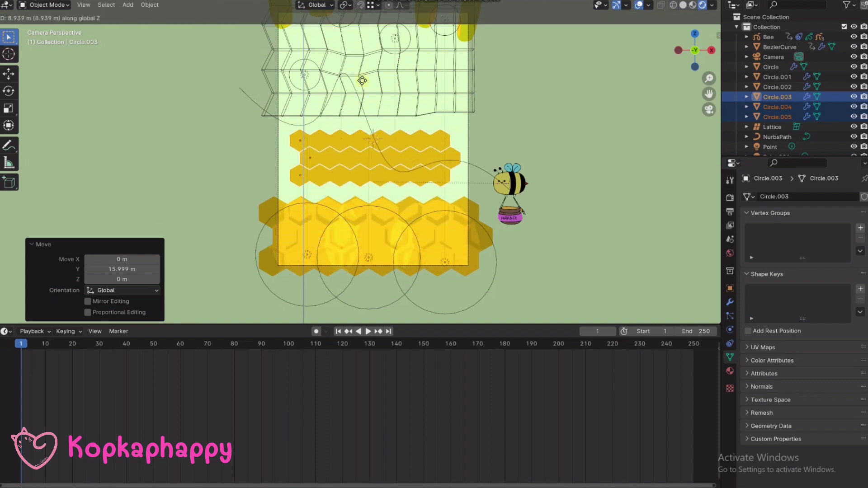
click(406, 97)
shift+middle_drag(406, 96, 392, 180)
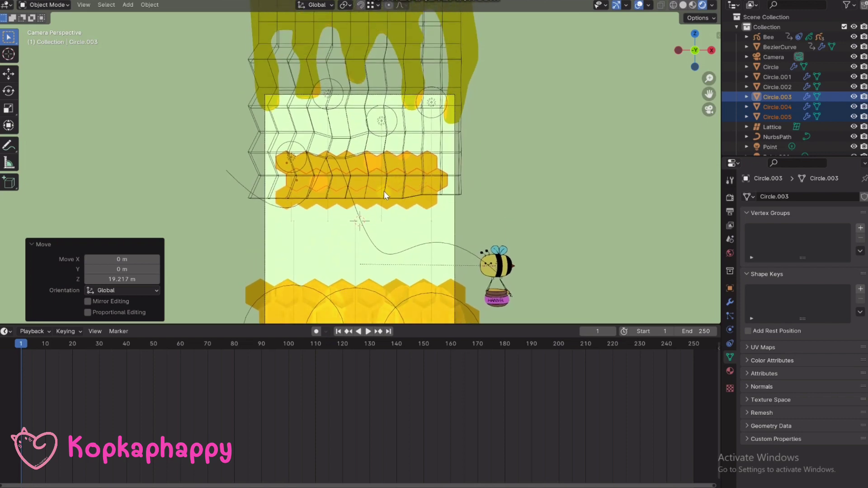
- In side view, slide the copied row -11.054 m along Y
key(KP_3)
scroll(387, 184, down, 2)
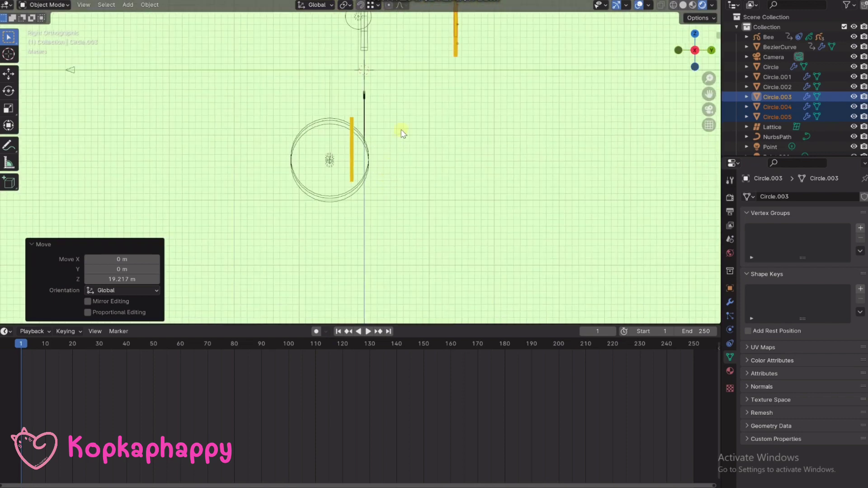
shift+scroll(437, 194, up, 3)
key(g)
key(y)
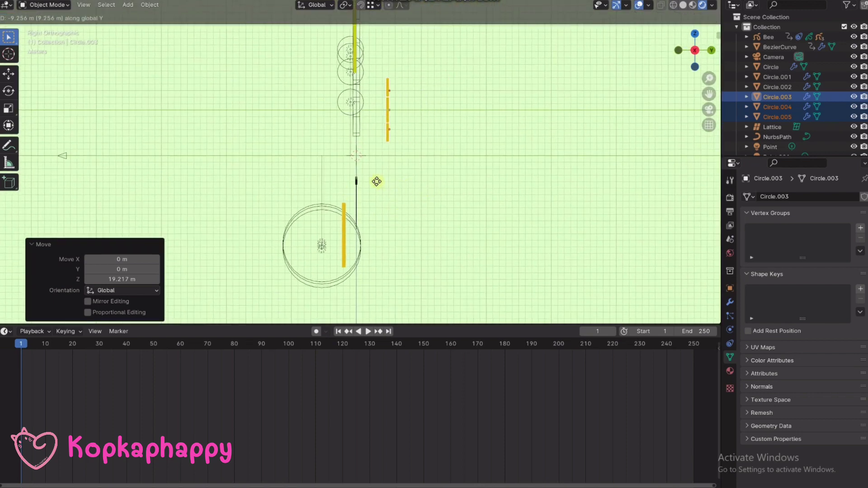
click(364, 178)
- In front view, lift the copied row 7.7222 m on Z, then check through the camera
key(KP_1)
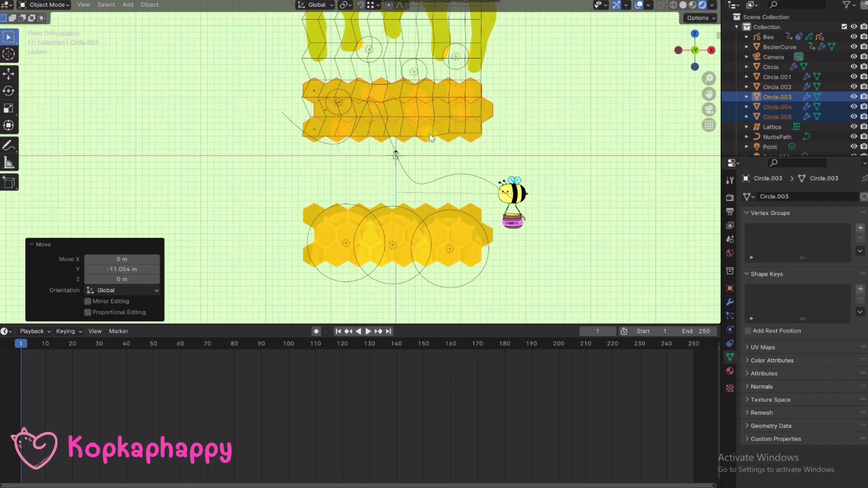
shift+scroll(488, 182, up, 3)
key(g)
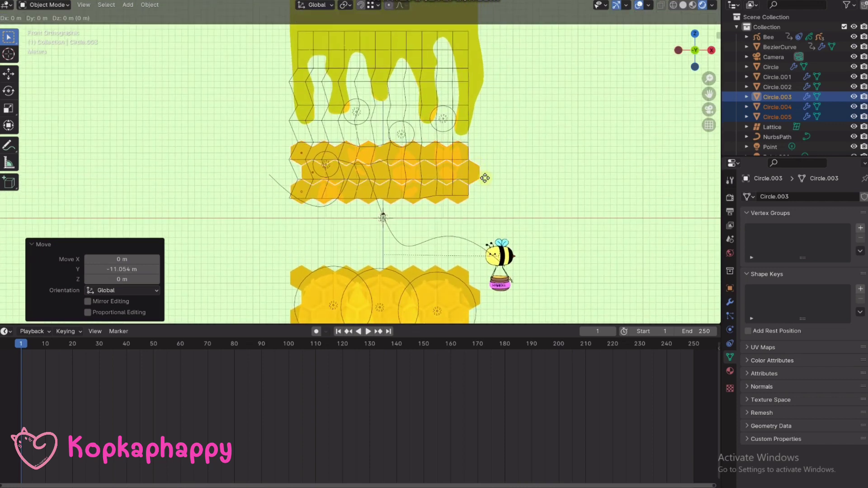
key(z)
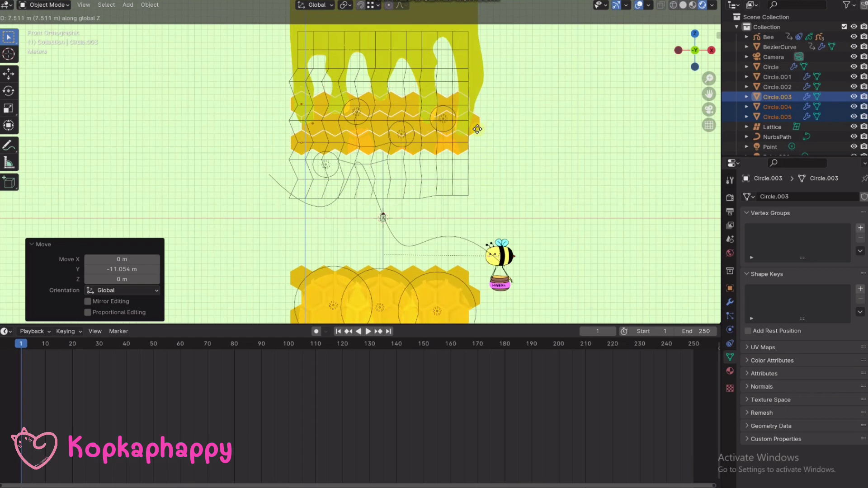
click(478, 129)
key(KP_0)
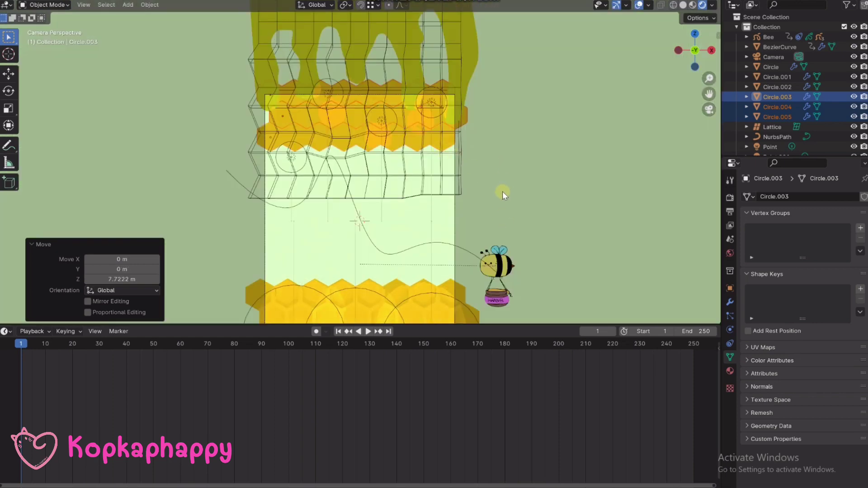
- Shift the copied row -1.1291 m along X and select Circle.005
key(g)
key(x)
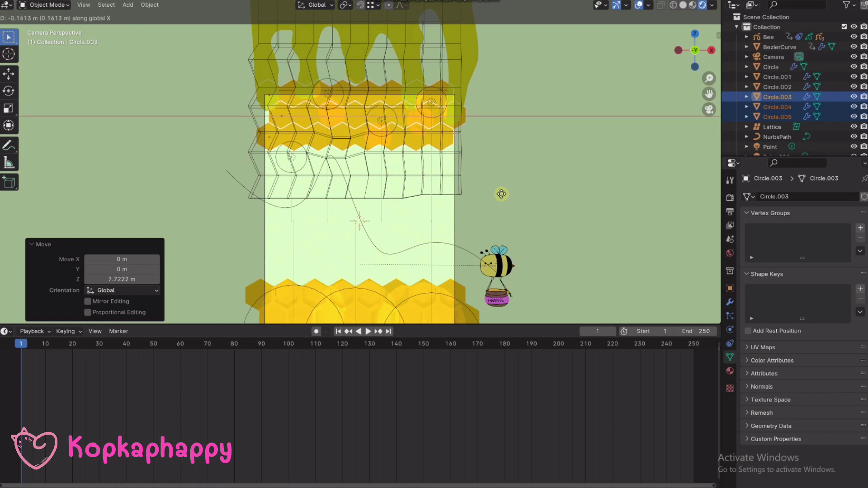
click(495, 193)
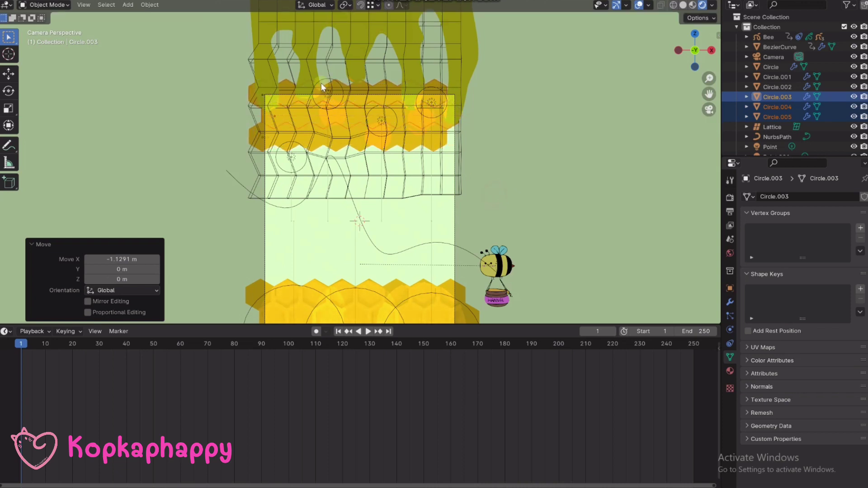
click(251, 96)
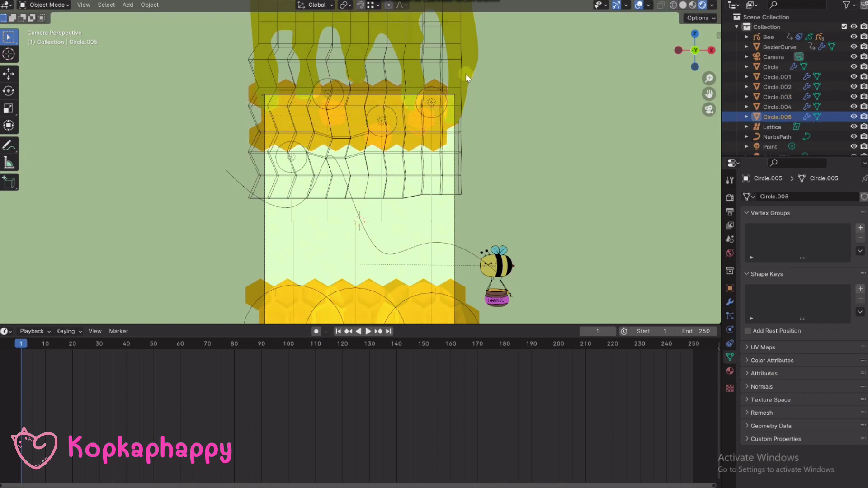
- Raise the Array modifier Count from 8 to 9 on Circle.005 and Circle.003
click(730, 303)
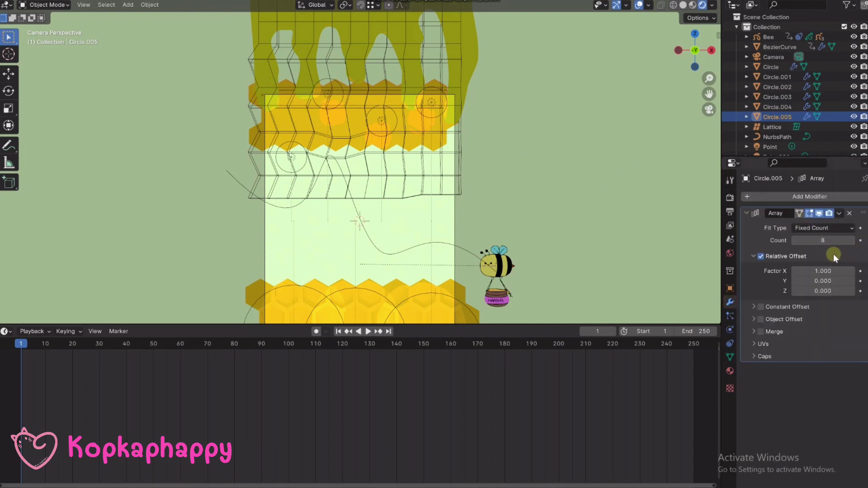
click(852, 240)
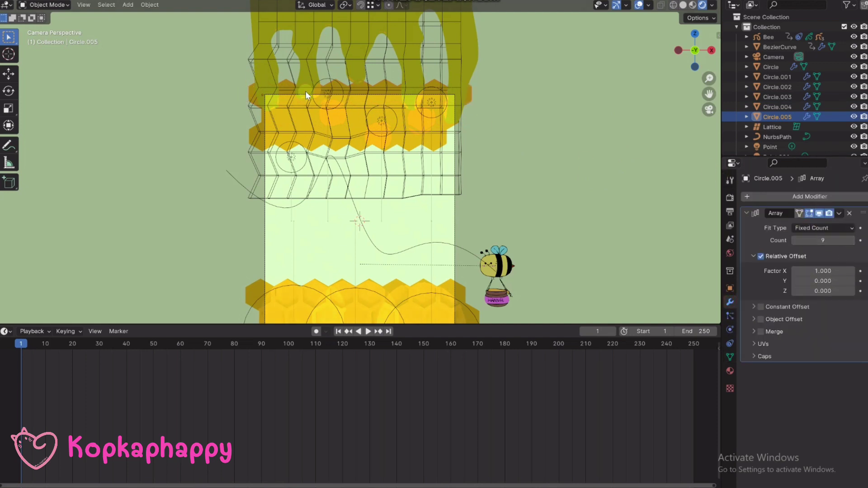
click(252, 140)
click(852, 241)
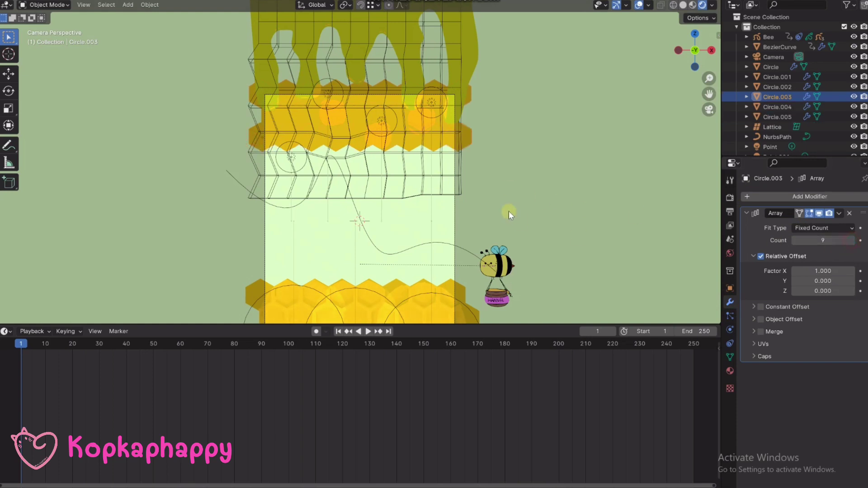
- Clear the selection and select the Point.004 light
click(495, 199)
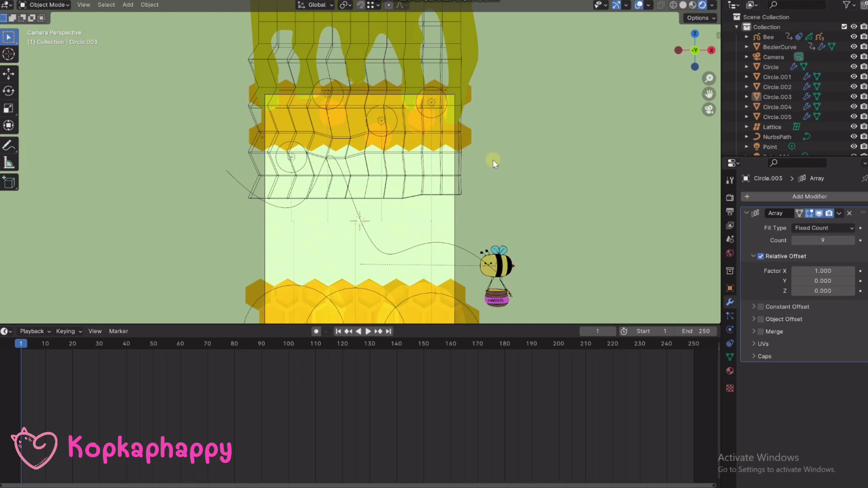
click(329, 306)
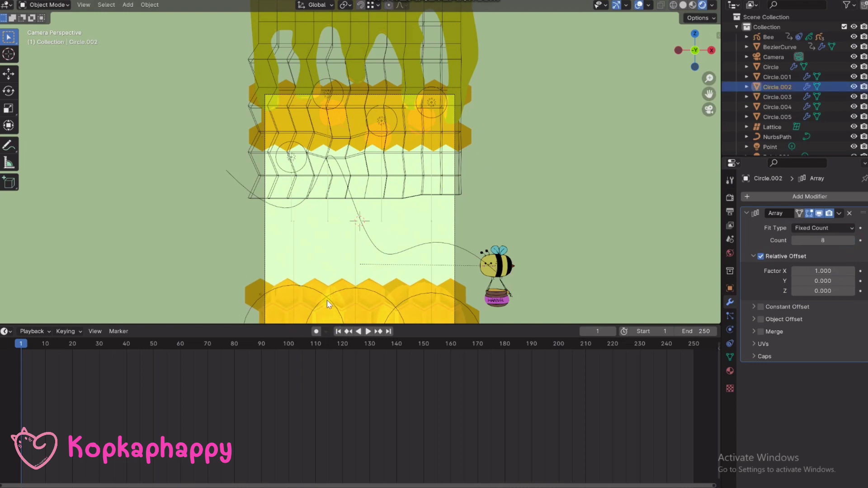
scroll(344, 301, down, 2)
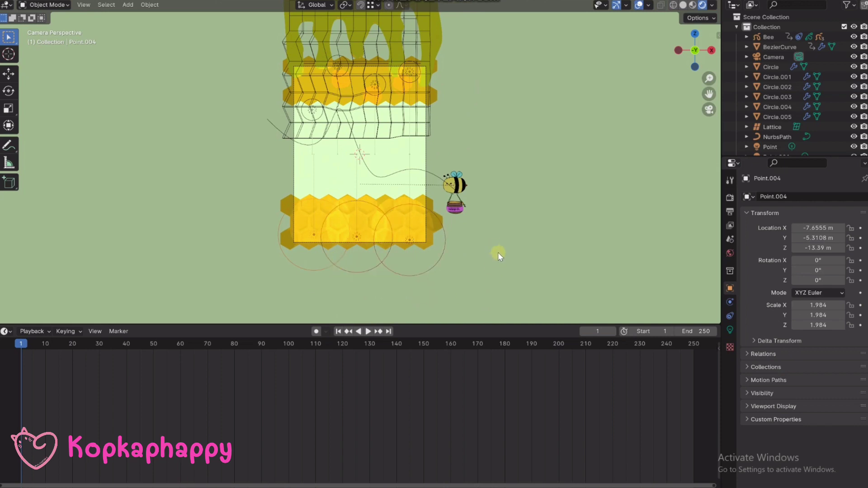
- Duplicate the Point.004 light in side view and place the copy above the honeycomb
key(KP_3)
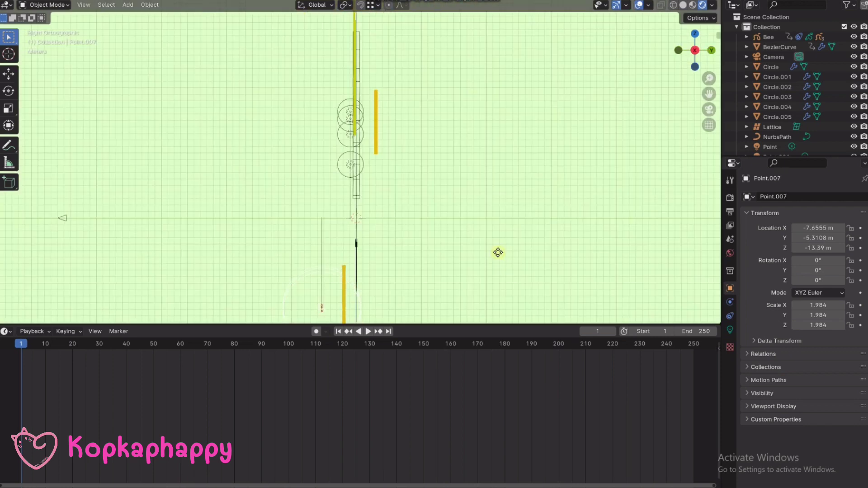
key(shift+d)
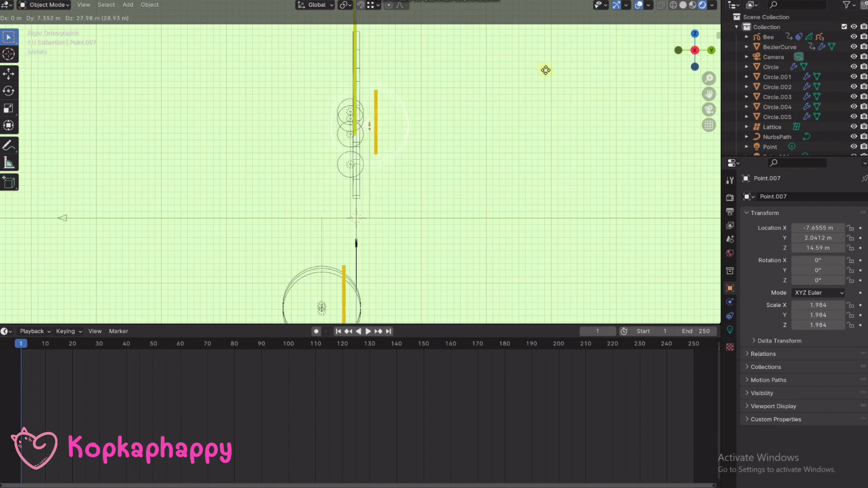
click(541, 69)
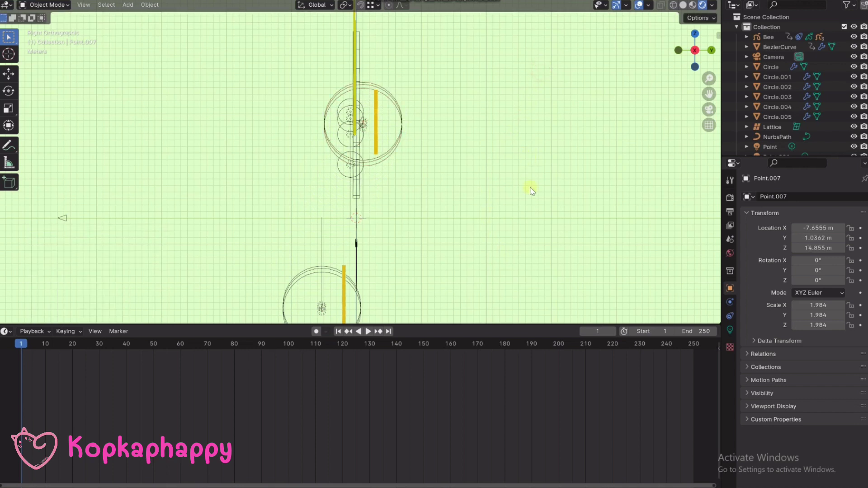
key(KP_1)
shift+middle_drag(452, 264, 483, 216)
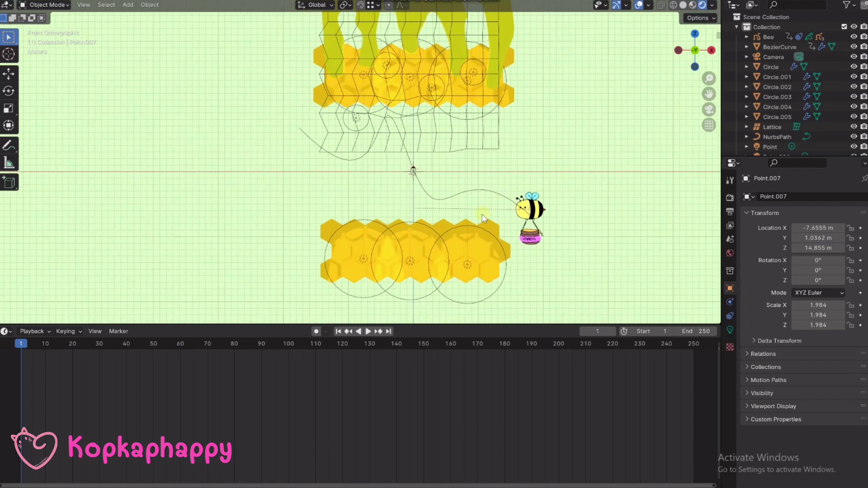
shift+middle_drag(491, 119, 484, 152)
scroll(328, 118, up, 1)
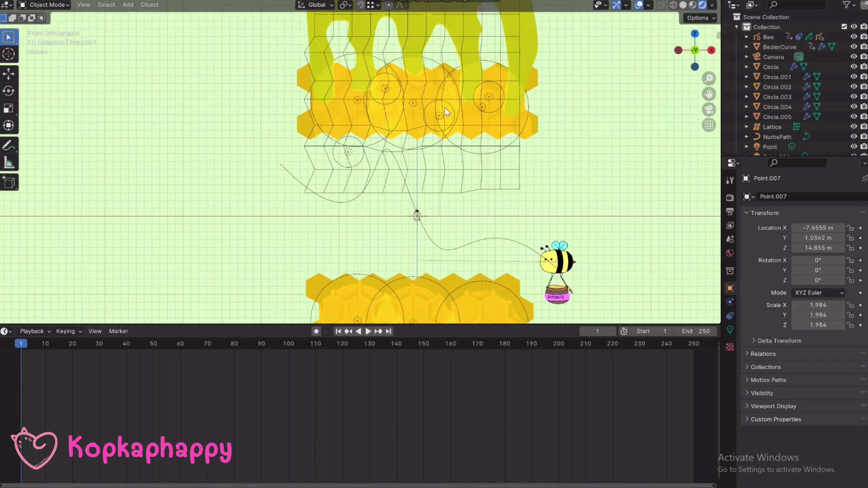
- Slide the Point.007 light along Y to 0.19877 m and view through the camera
key(KP_3)
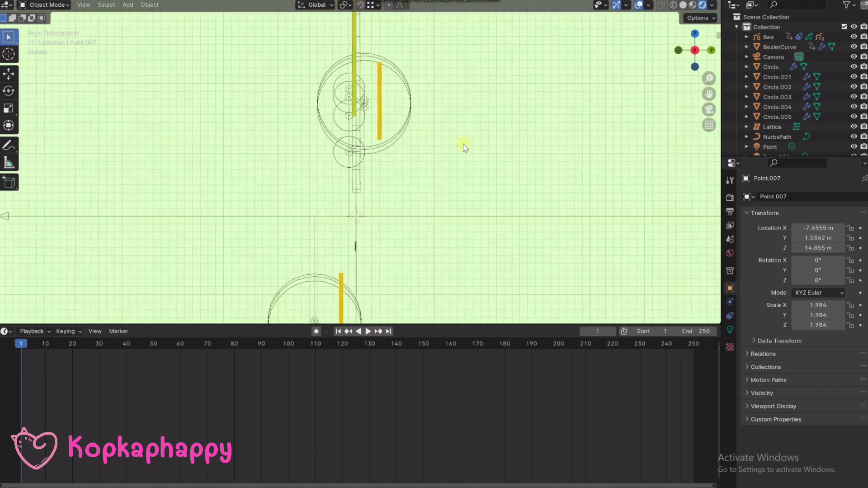
key(ctrl+z)
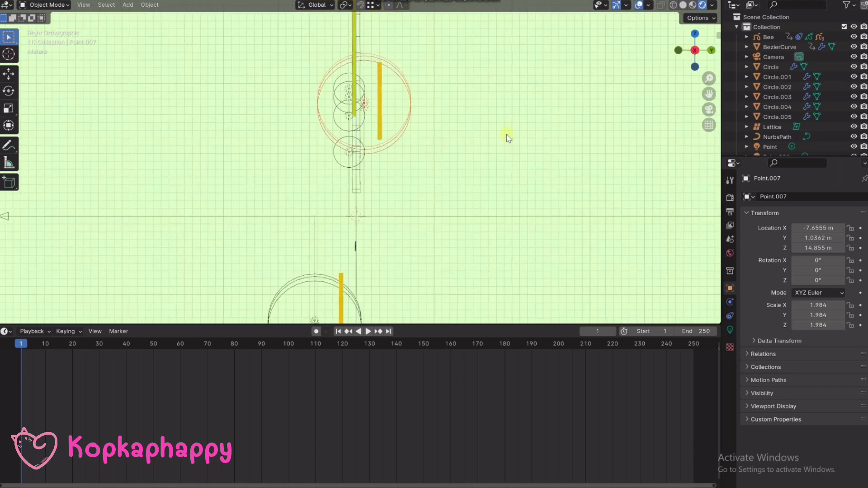
key(g)
key(y)
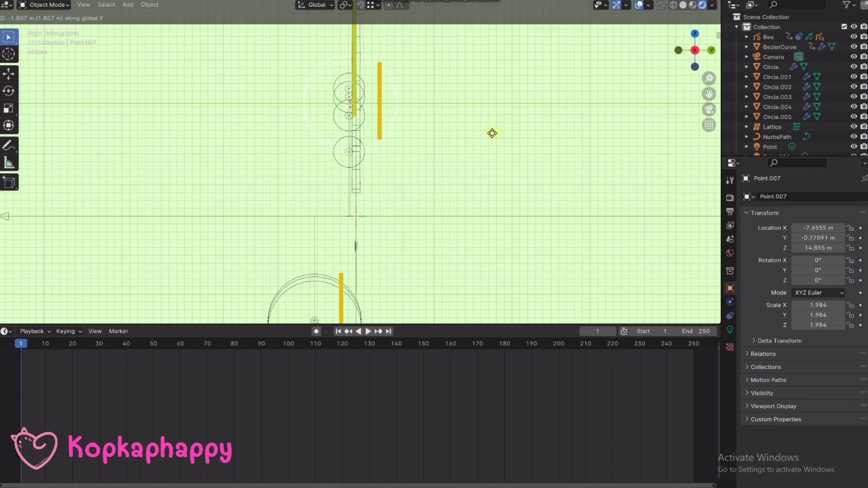
click(500, 136)
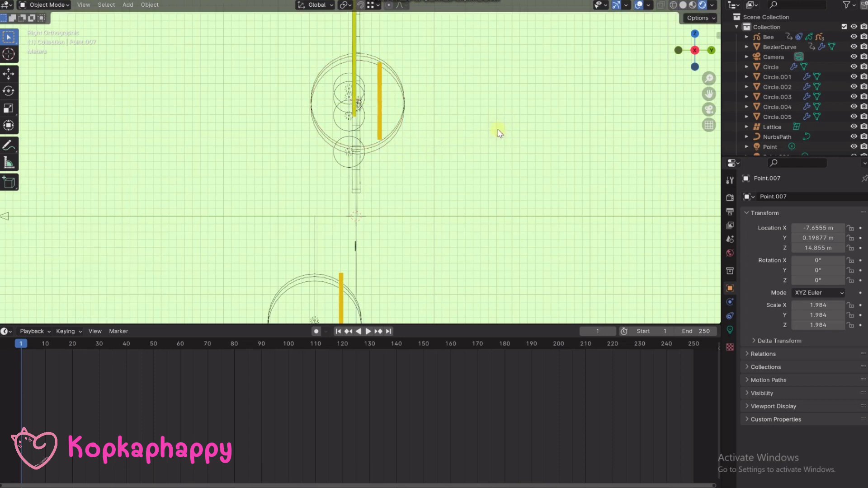
key(KP_1)
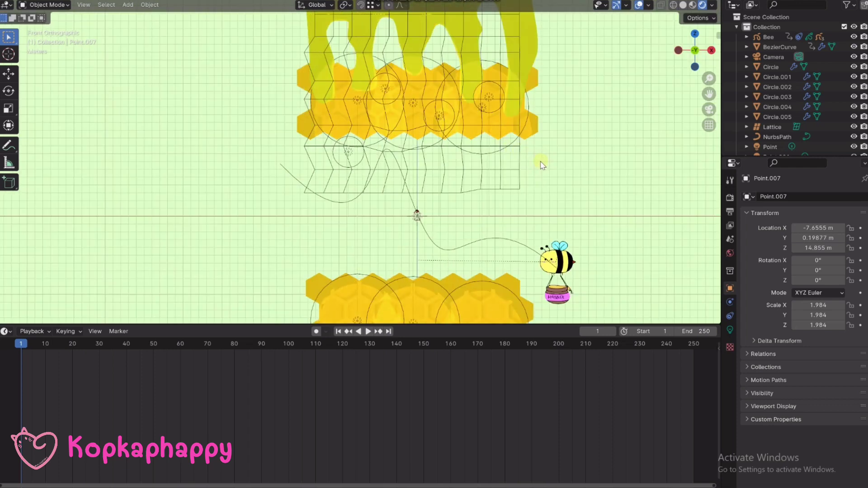
key(KP_0)
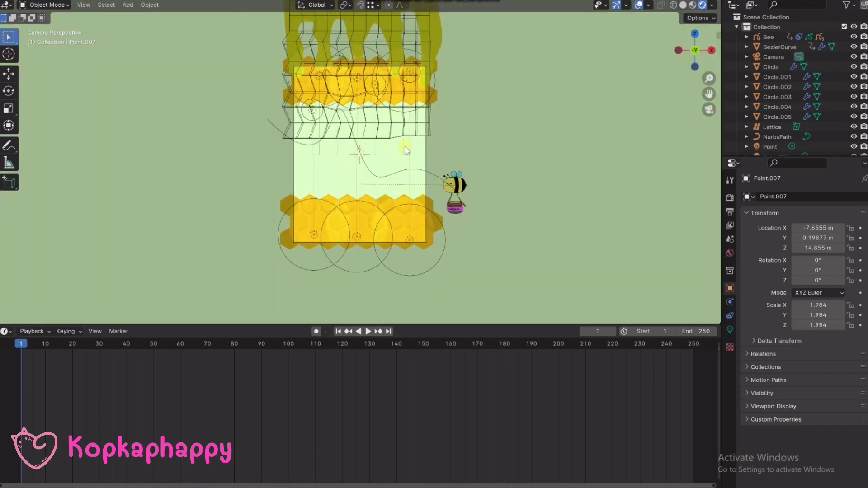
scroll(405, 146, up, 1)
scroll(391, 165, up, 1)
scroll(424, 190, up, 1)
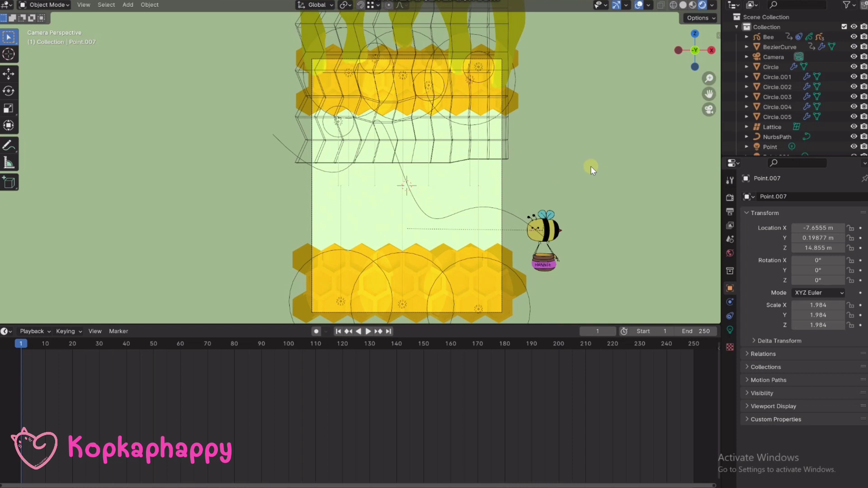
key(space)
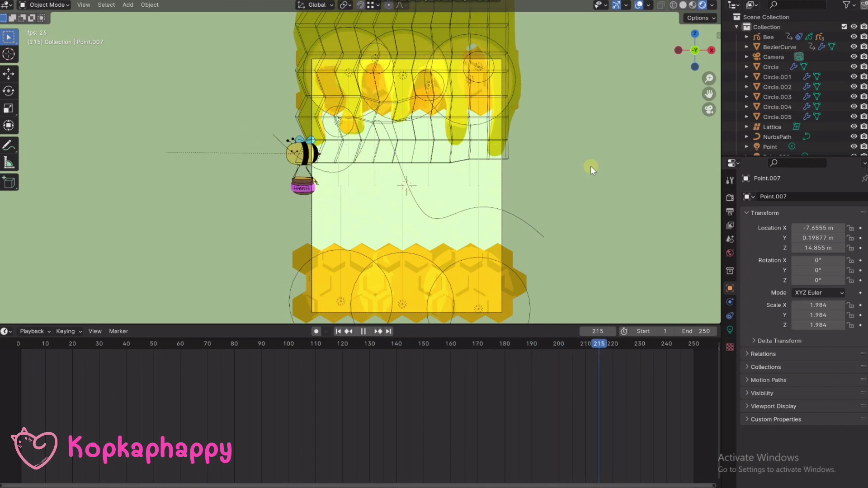
key(space)
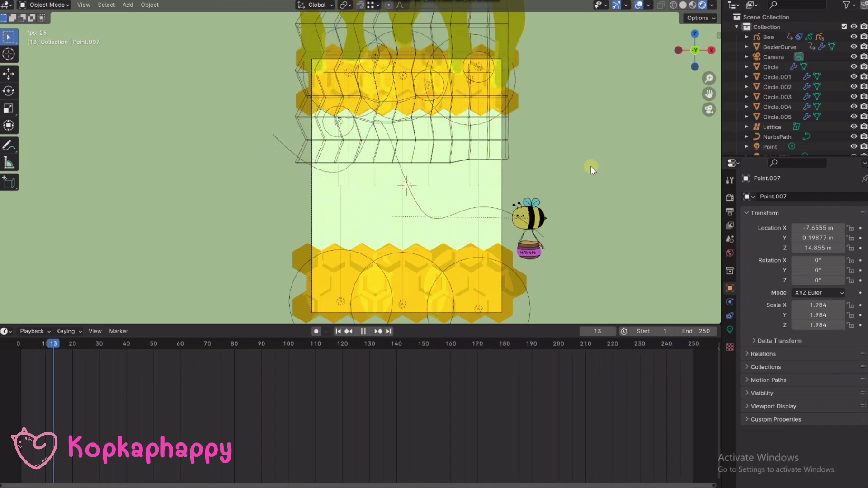
key(shift+Left)
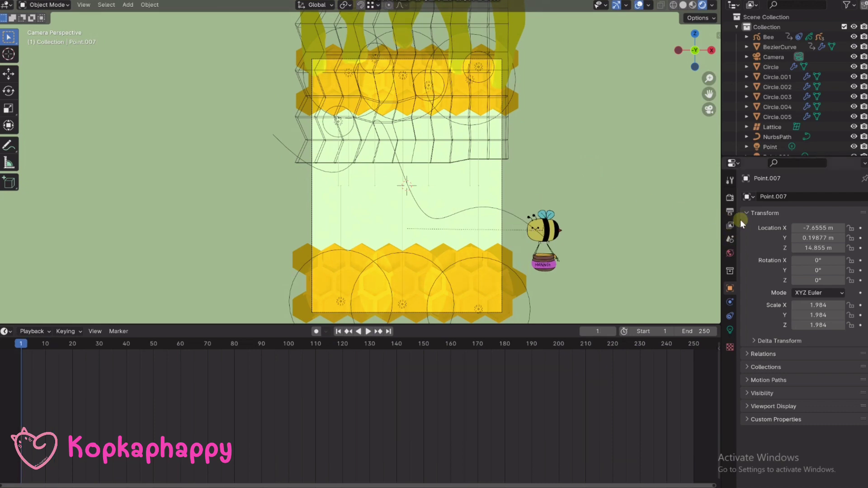
- Set the render output folder to D:\Blender\Bee\
click(730, 212)
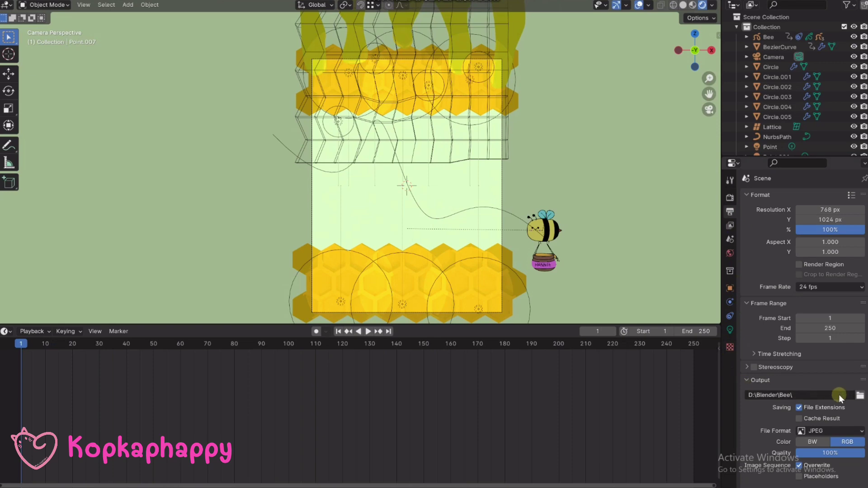
click(861, 395)
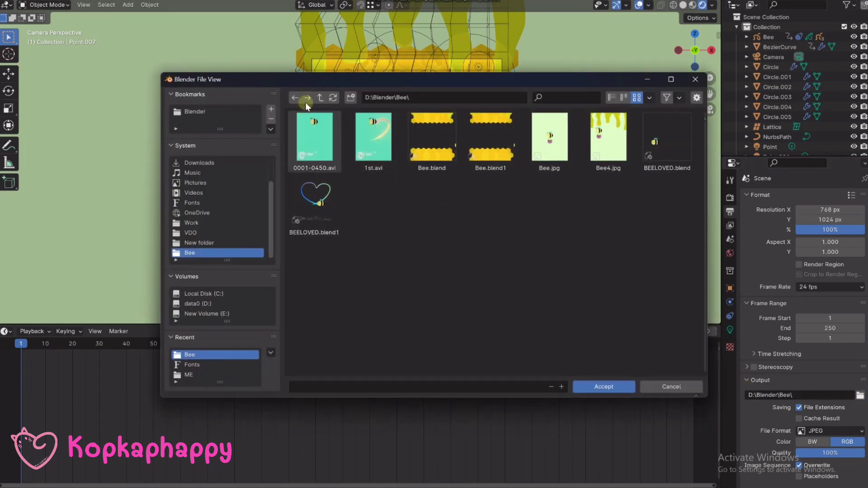
click(613, 388)
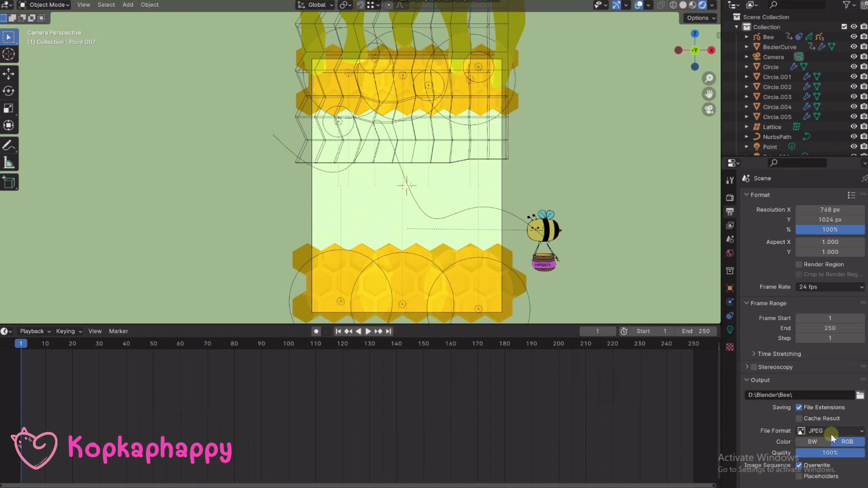
- Set the output file format to AVI JPEG and edit the quality value
click(831, 434)
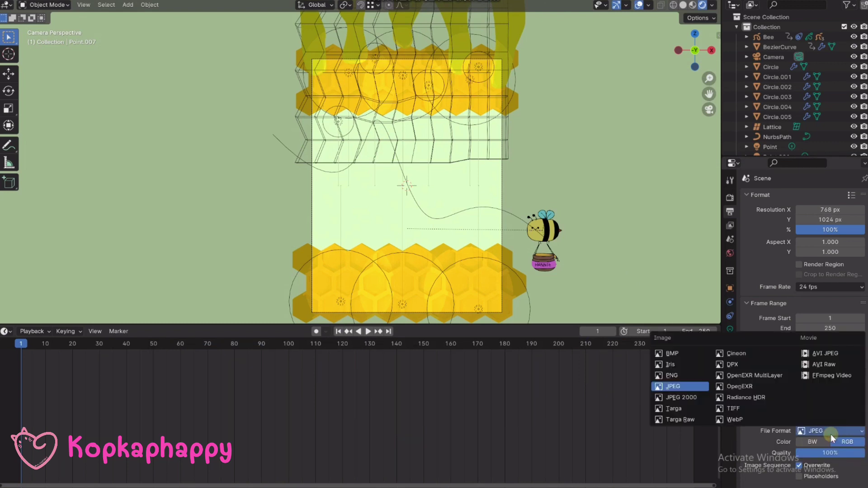
click(823, 352)
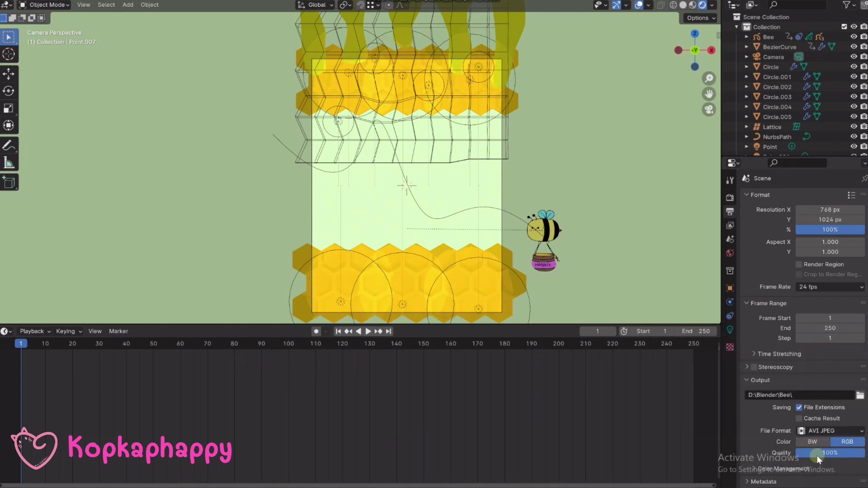
scroll(783, 396, down, 1)
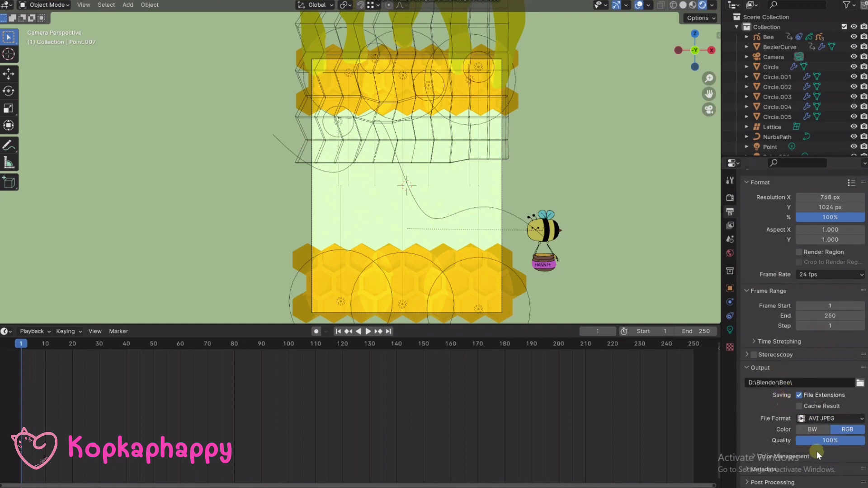
click(823, 440)
- Enable Bloom and Motion Blur in the render settings
click(730, 199)
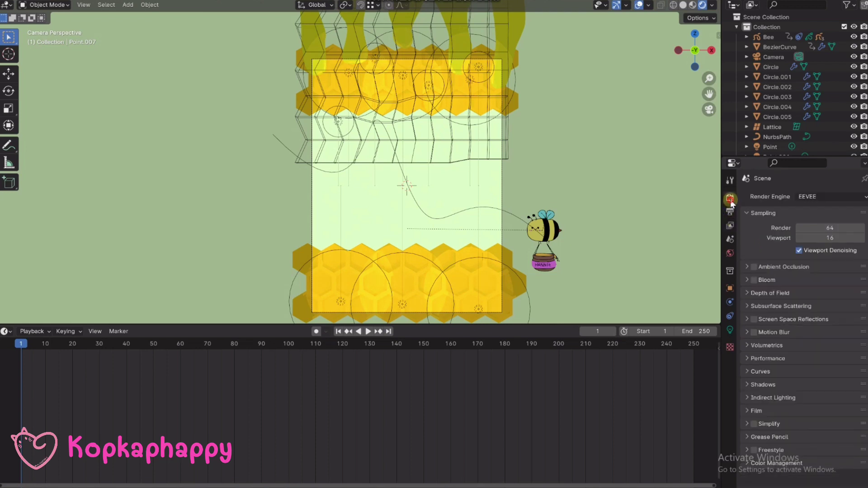
click(754, 279)
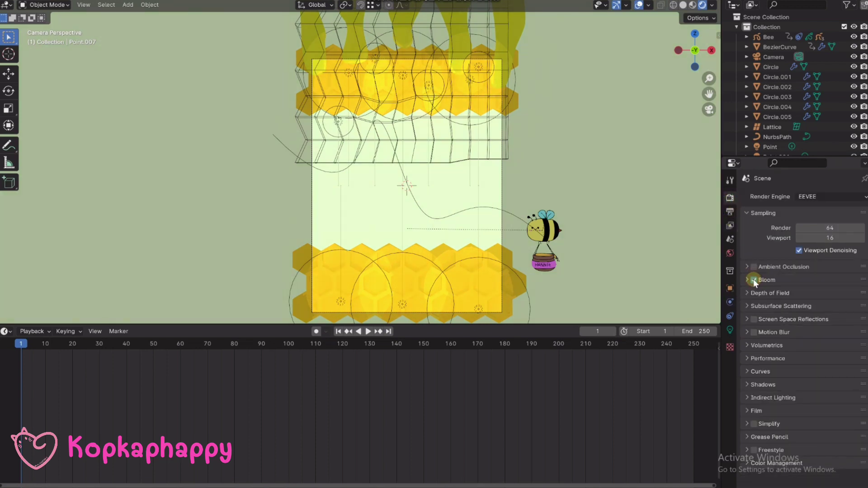
click(753, 333)
- Set the Color Management look to Medium High Contrast
click(747, 463)
scroll(796, 421, down, 4)
click(816, 407)
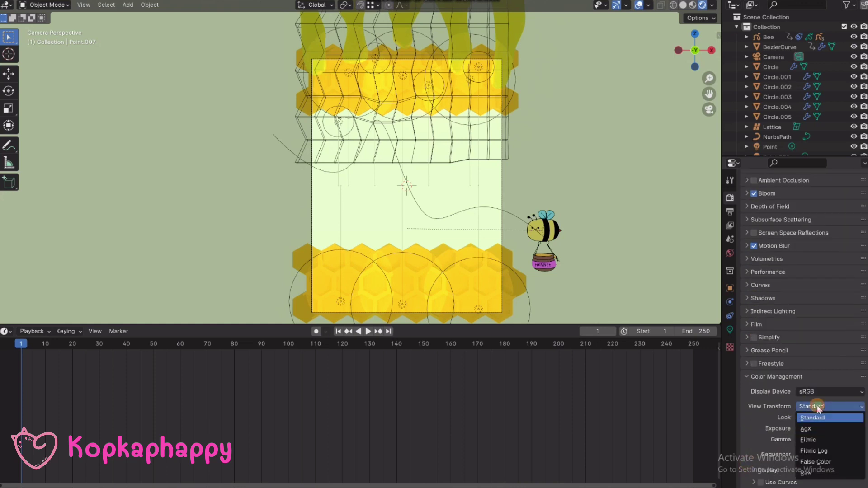
click(808, 429)
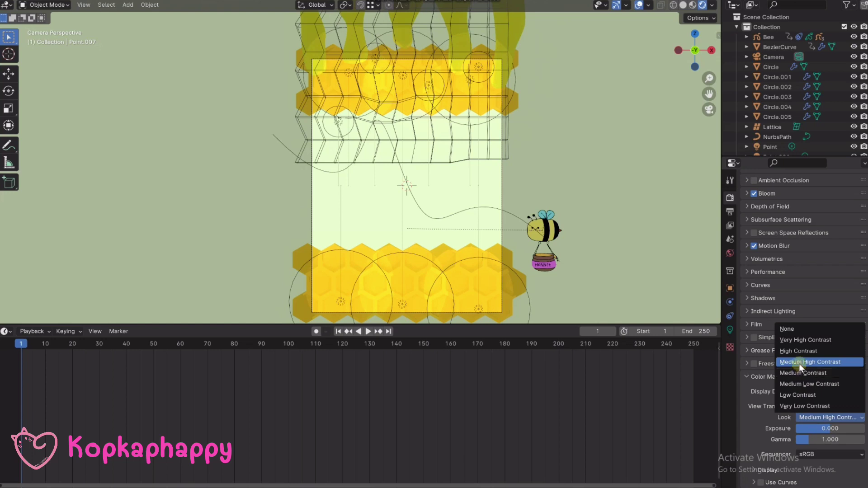
click(798, 351)
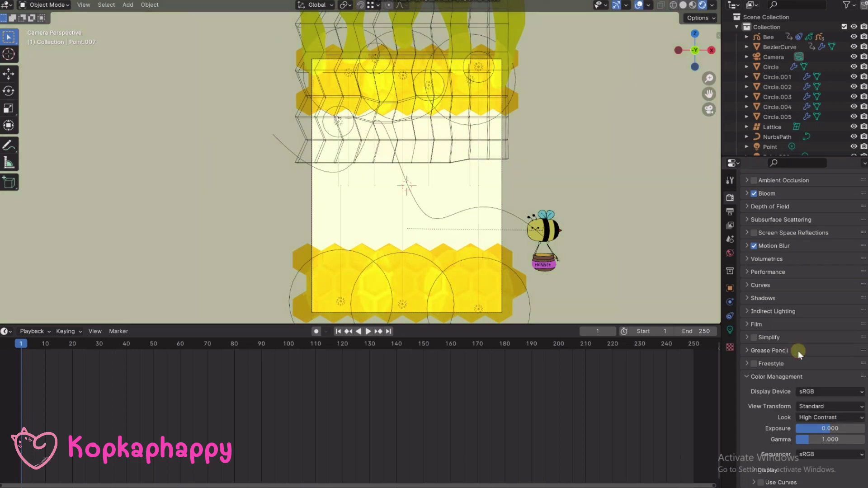
click(810, 418)
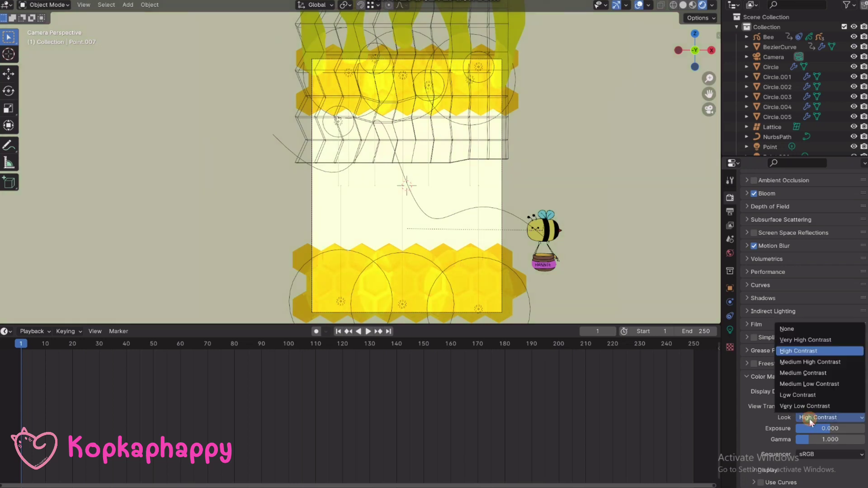
click(802, 364)
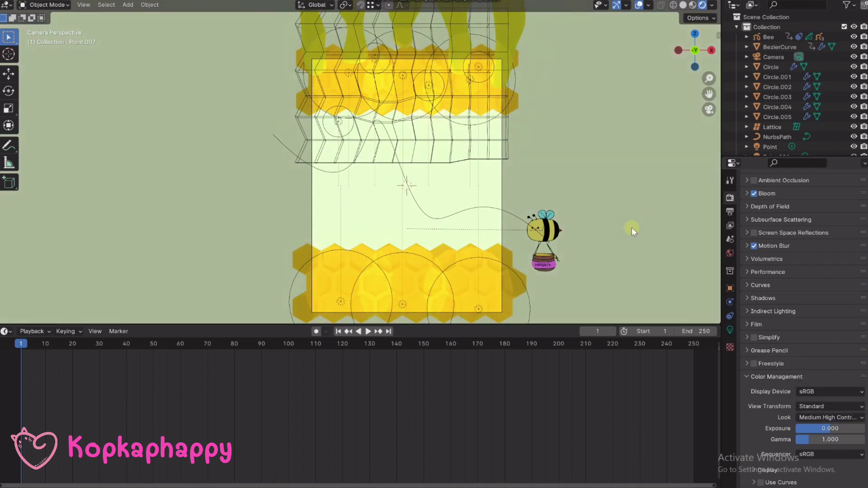
- Render the full bee animation with Ctrl+F12
key(ctrl+F12)
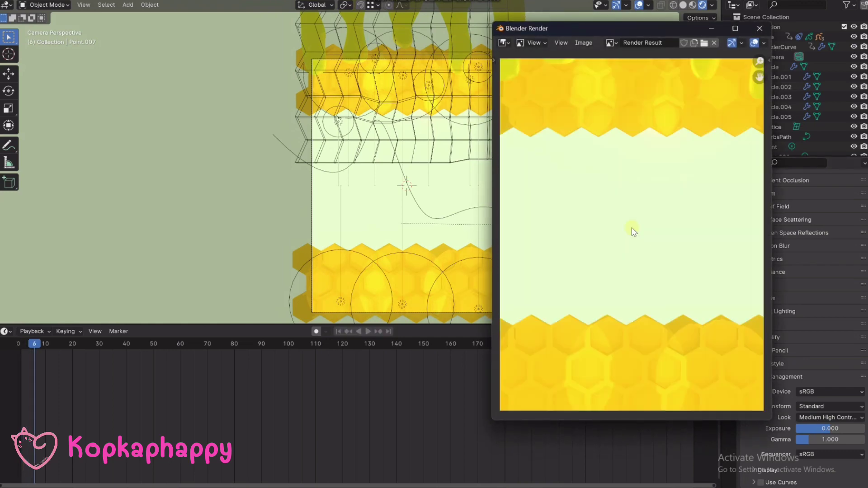